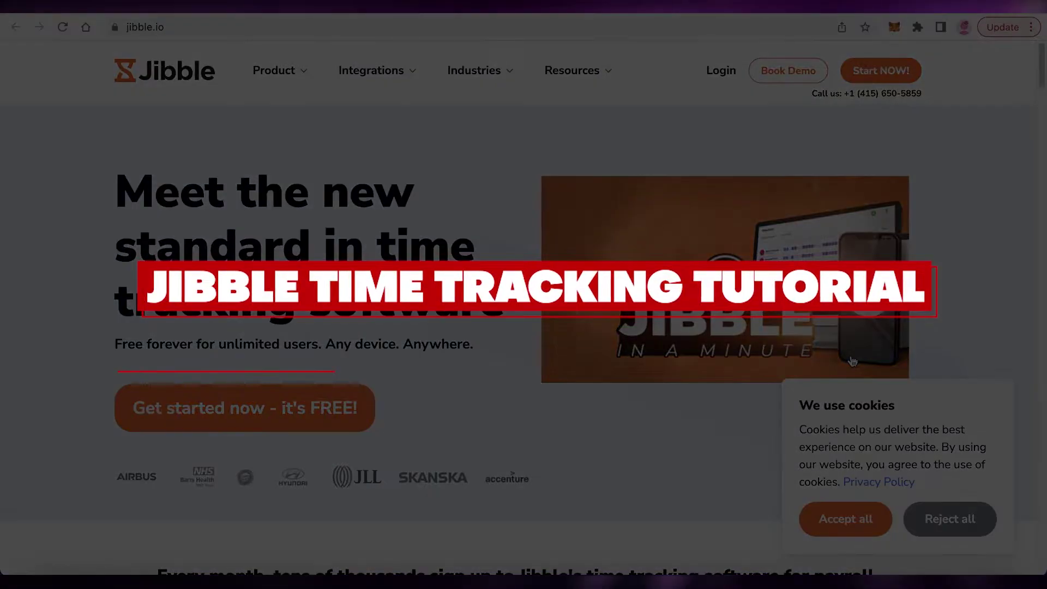
Step: Scroll down through the Jibble homepage sections and back up to the top
scroll(853, 358, down, 3)
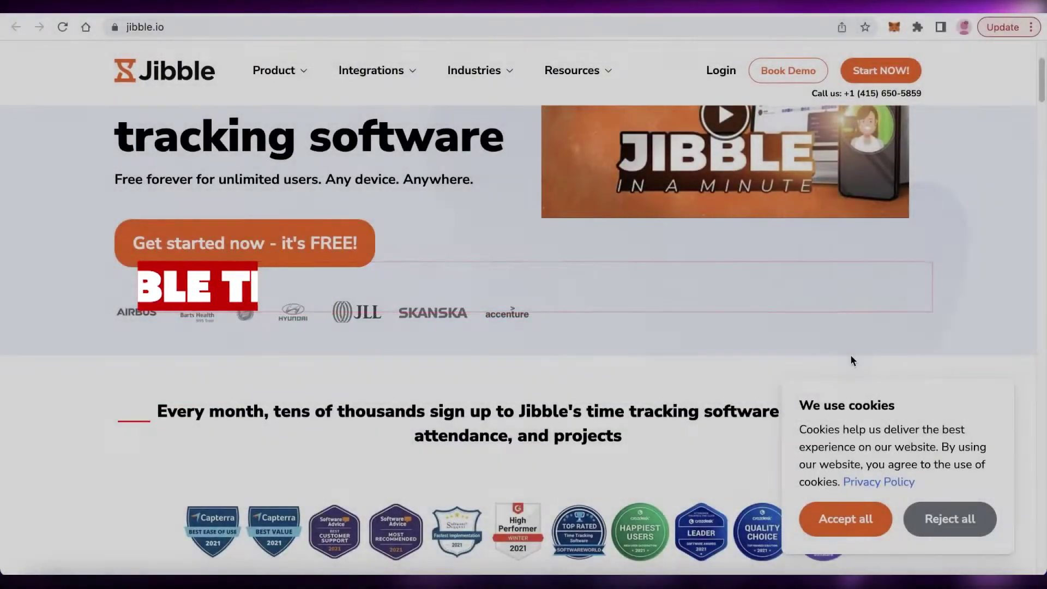
scroll(853, 358, down, 3)
scroll(855, 363, up, 3)
scroll(855, 362, down, 5)
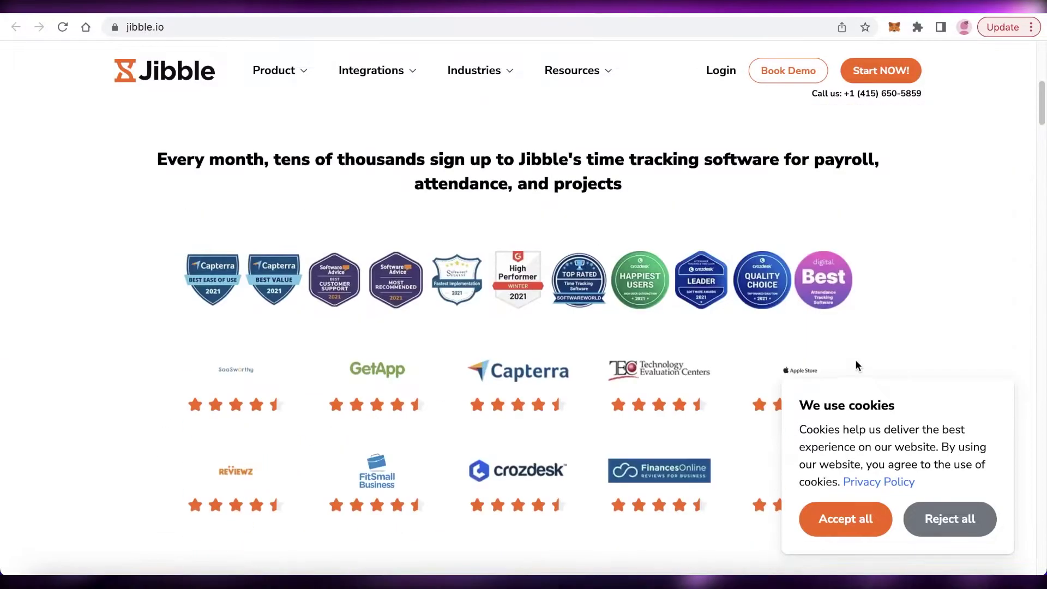
scroll(920, 245, down, 3)
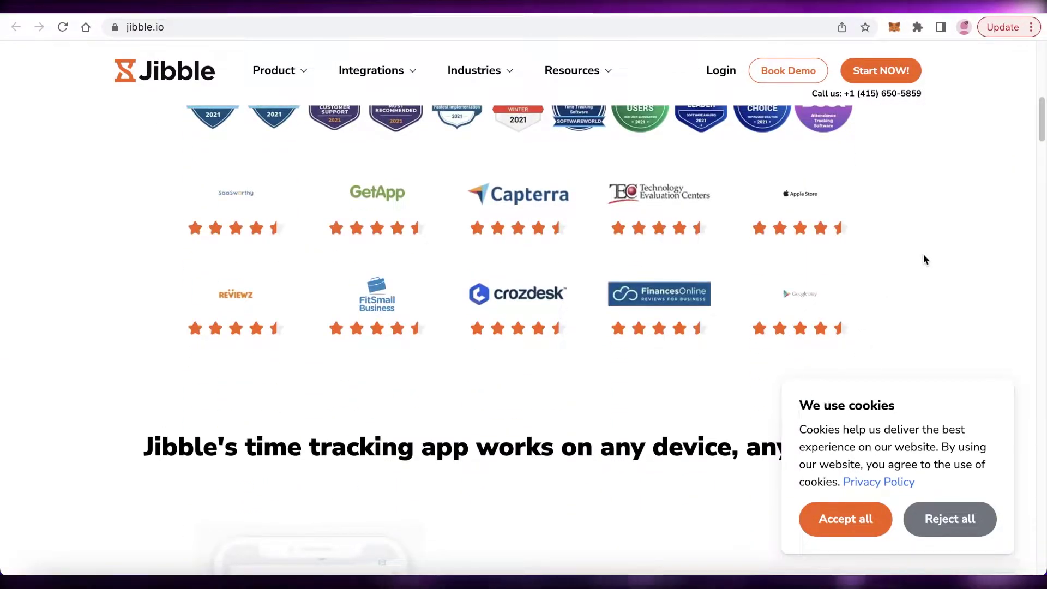
scroll(924, 255, down, 3)
scroll(924, 255, up, 12)
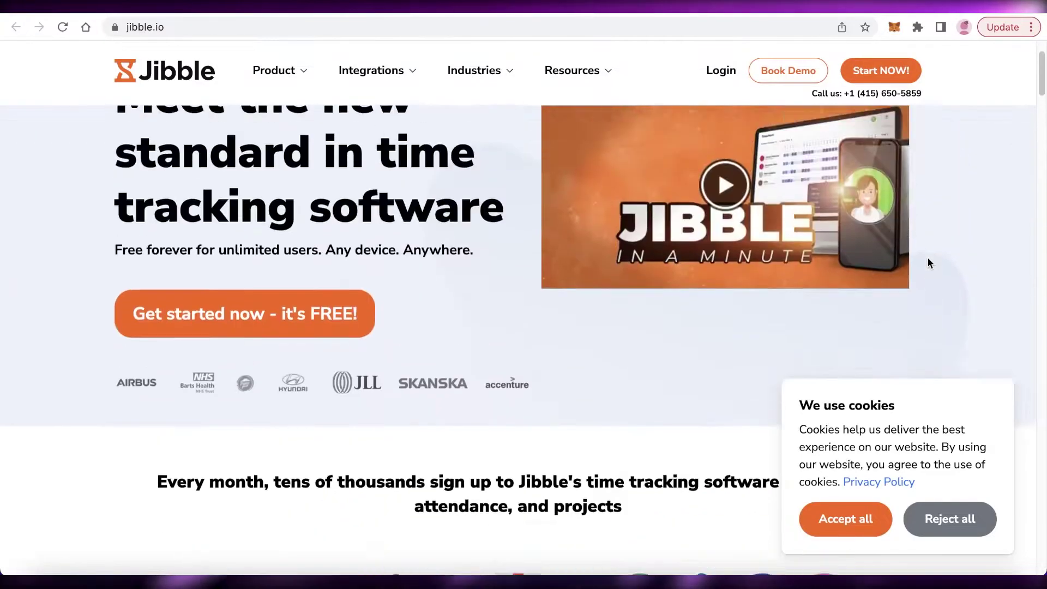
scroll(928, 257, up, 2)
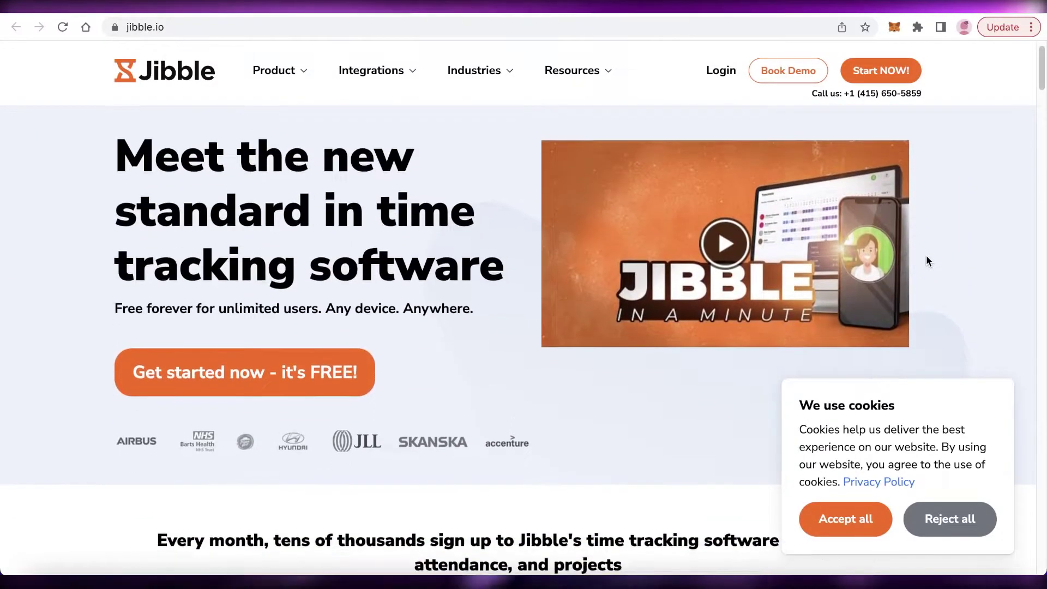
scroll(927, 253, down, 10)
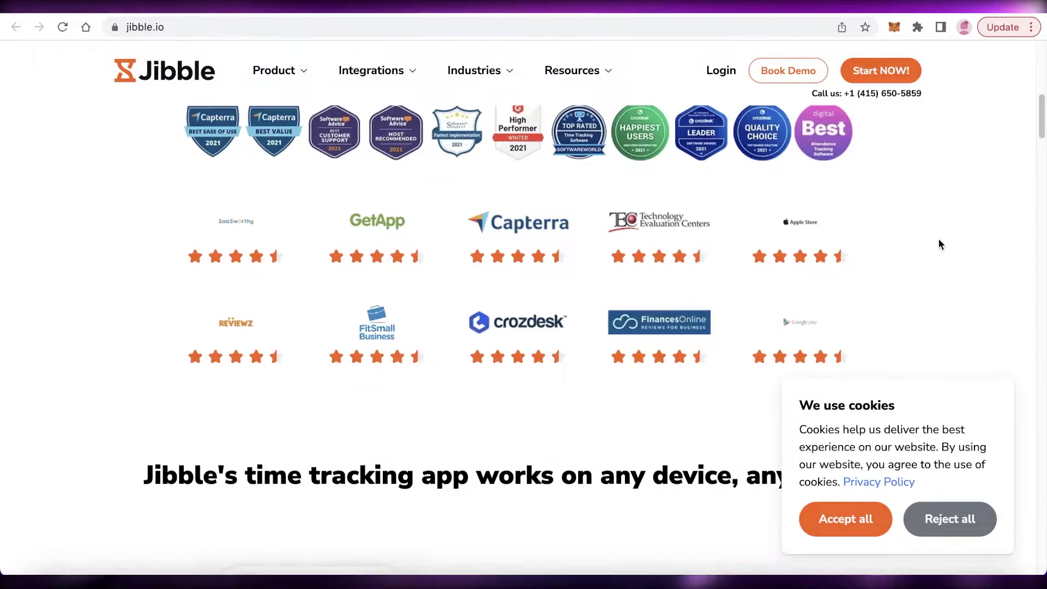
scroll(939, 244, down, 10)
scroll(937, 244, down, 7)
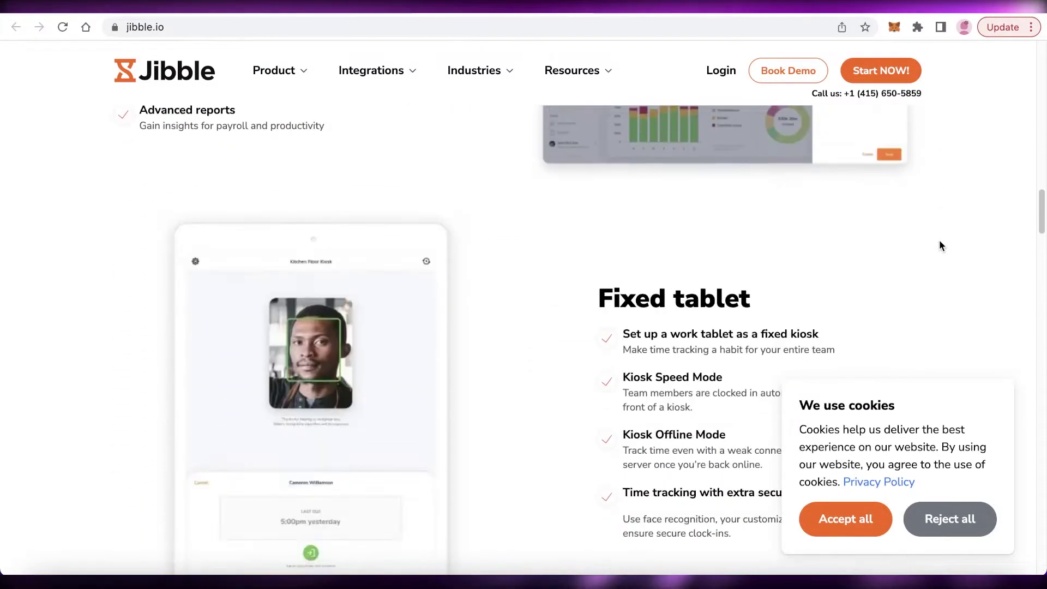
scroll(939, 245, down, 4)
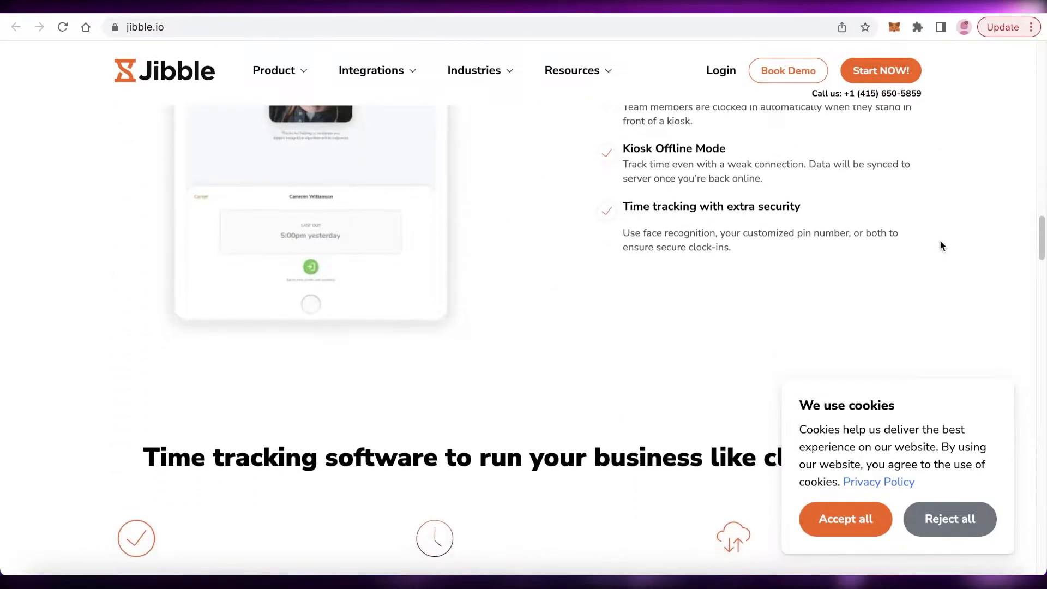
scroll(939, 244, down, 10)
scroll(939, 244, up, 4)
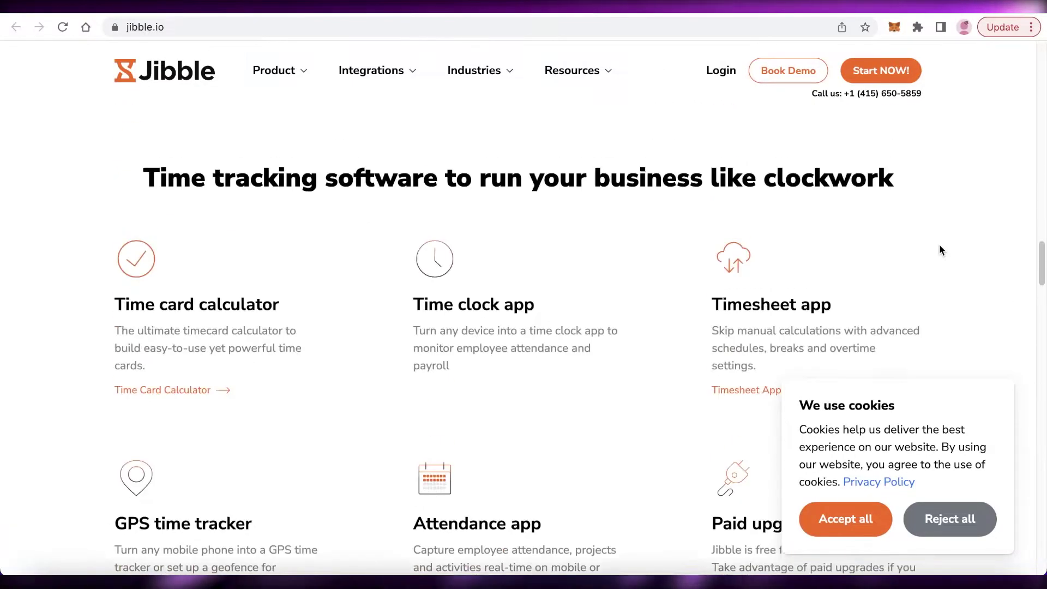
scroll(944, 232, down, 1)
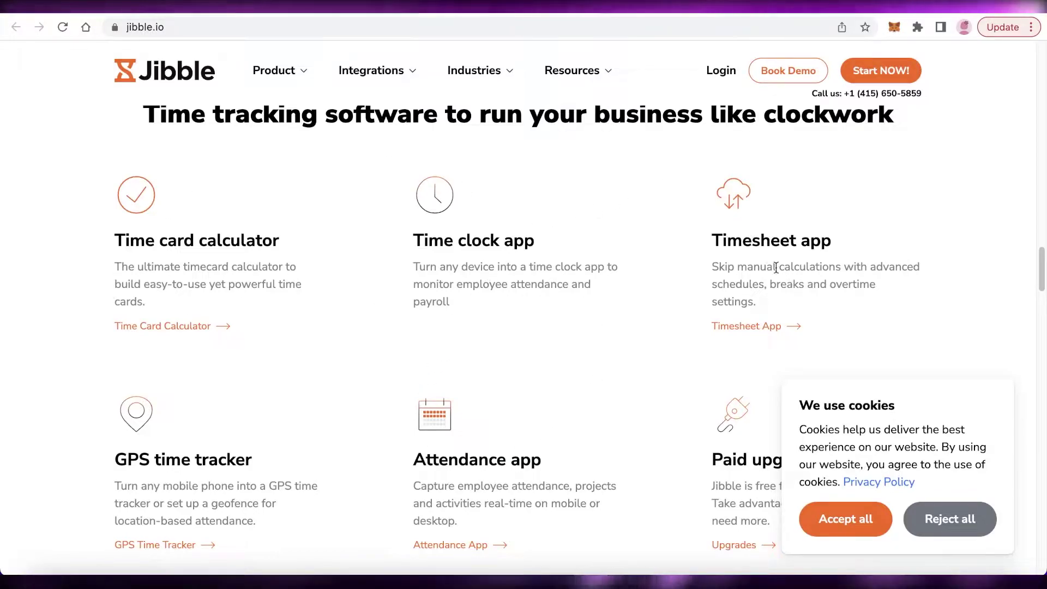
scroll(783, 272, down, 2)
scroll(1009, 265, down, 3)
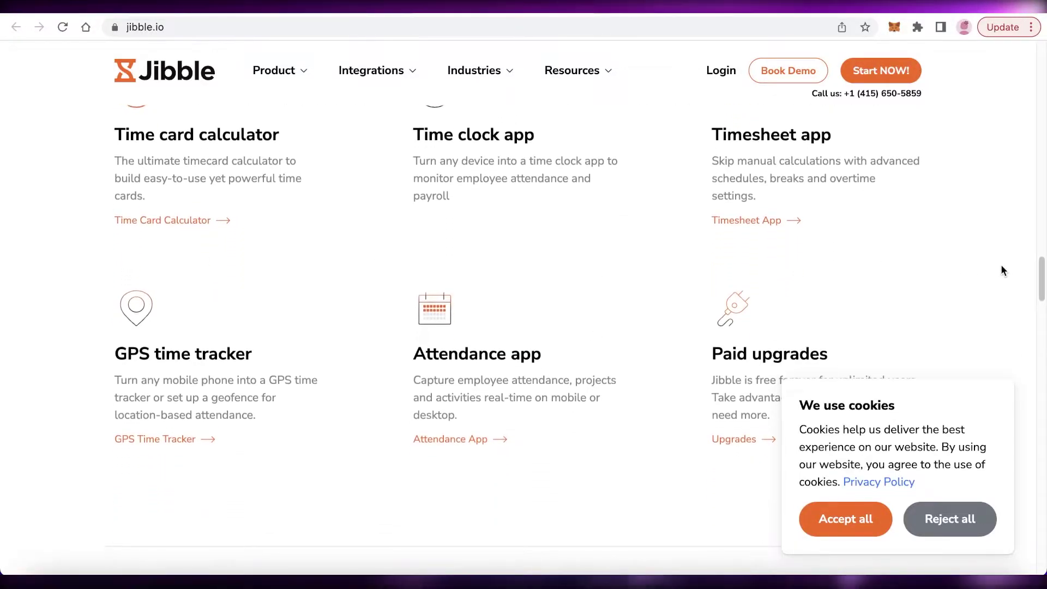
scroll(992, 263, down, 10)
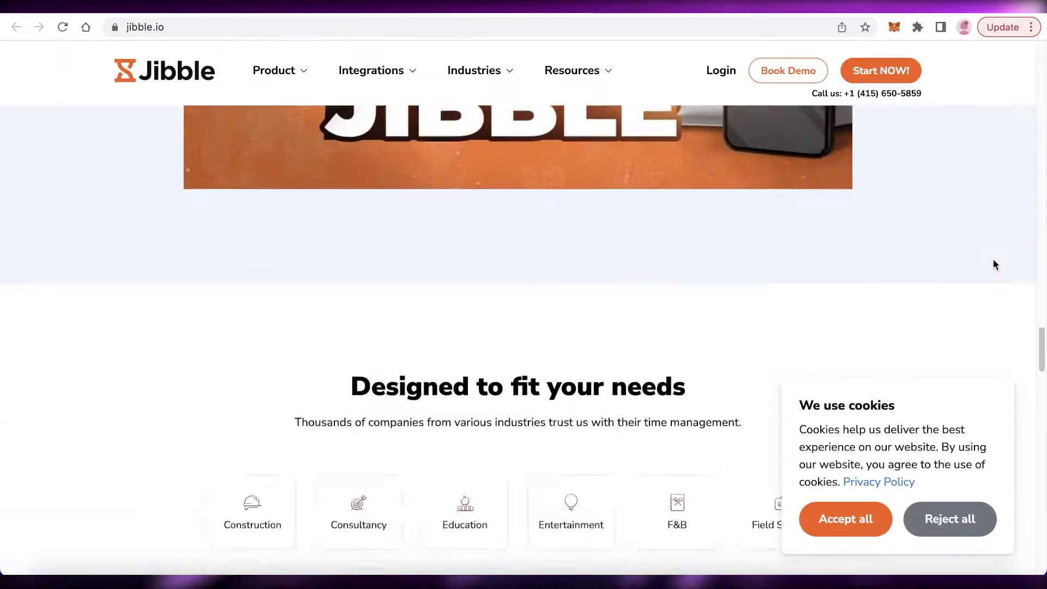
scroll(990, 265, up, 5)
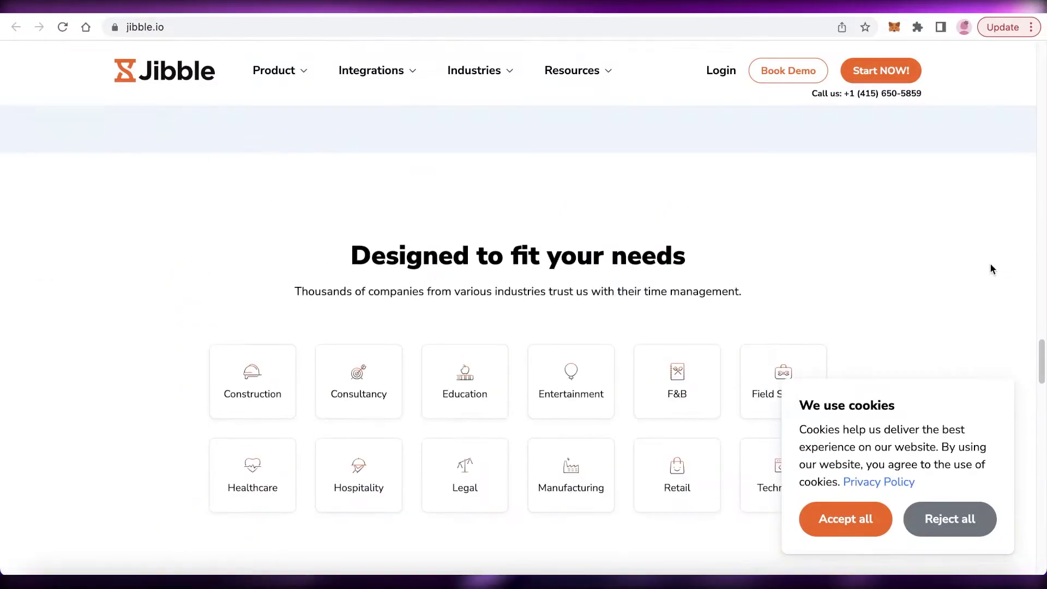
scroll(971, 278, up, 3)
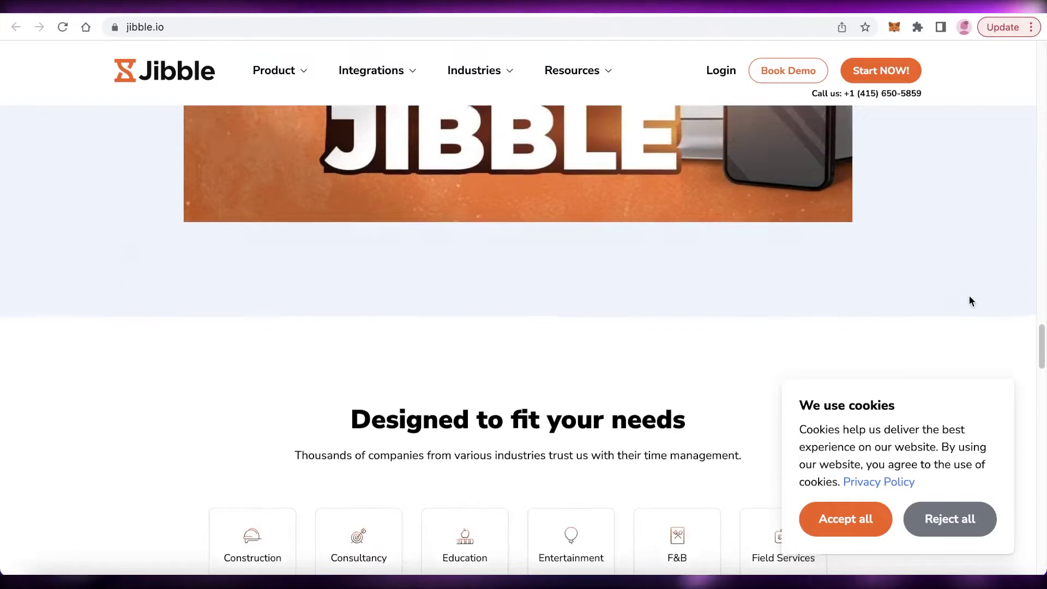
scroll(949, 284, up, 10)
scroll(904, 254, up, 10)
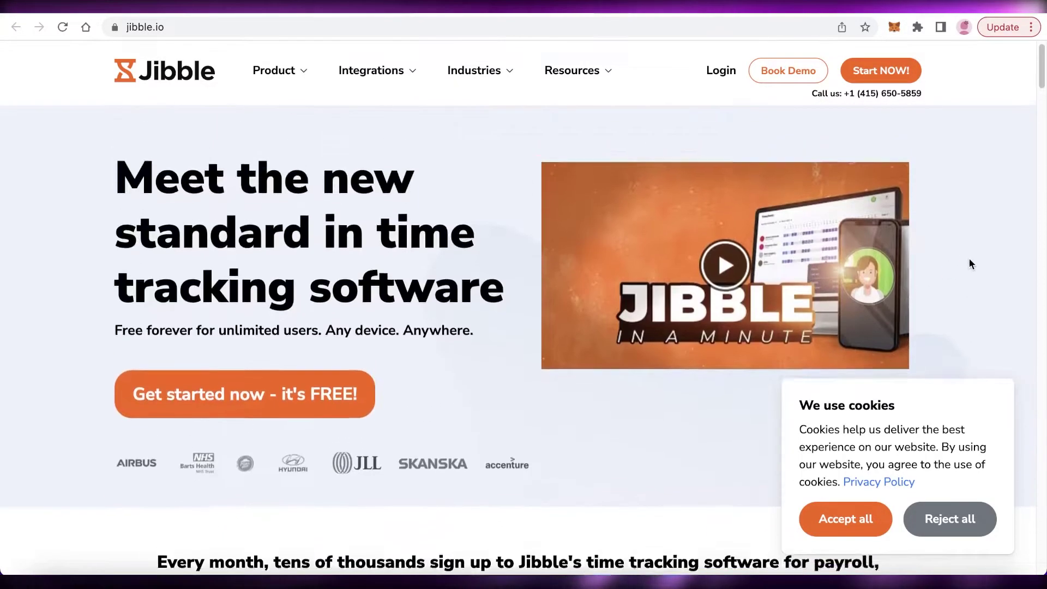
Step: Accept all cookies to dismiss the consent banner and browse the homepage
click(838, 528)
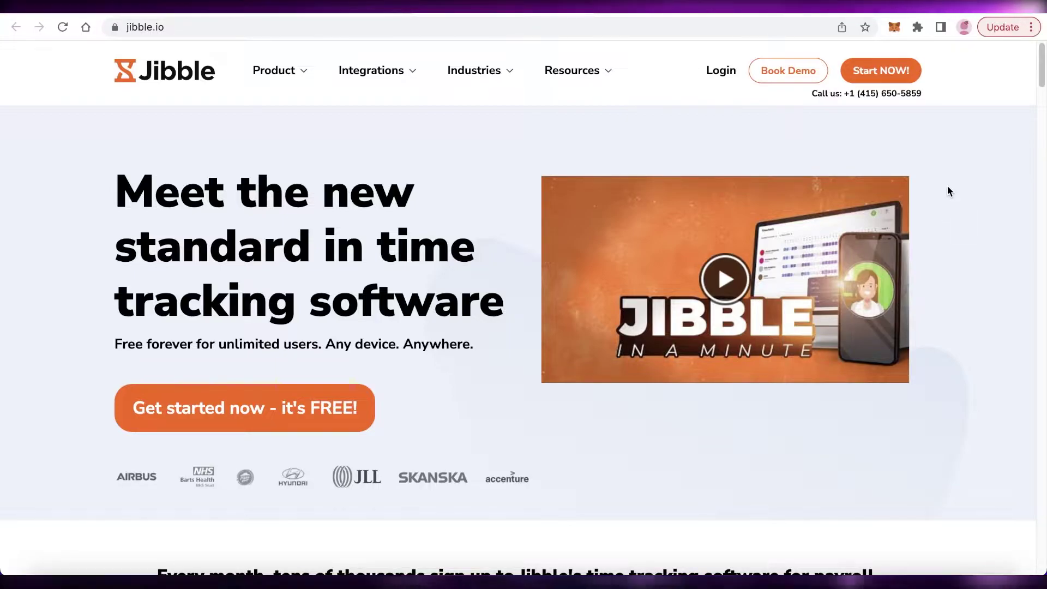
scroll(947, 187, down, 1)
scroll(947, 186, up, 1)
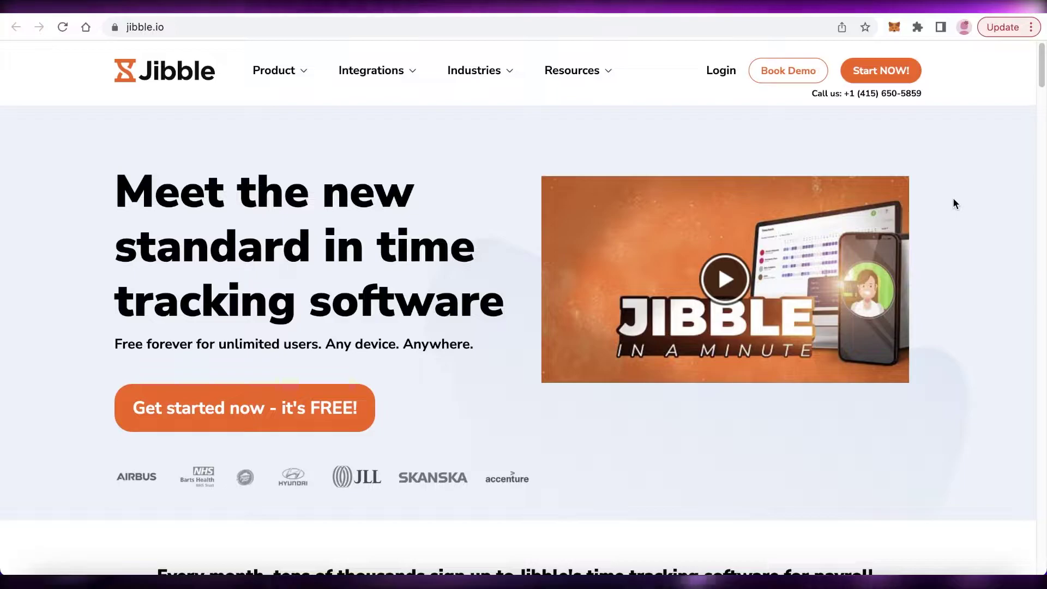
scroll(953, 203, down, 1)
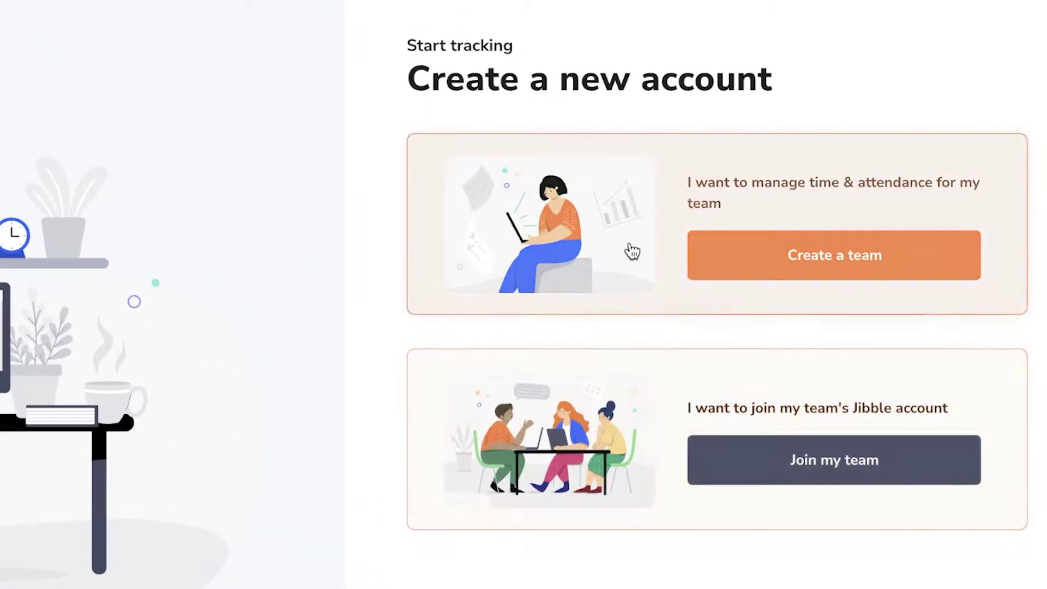
Step: Choose Create a team and sign up with the first Google account
click(789, 280)
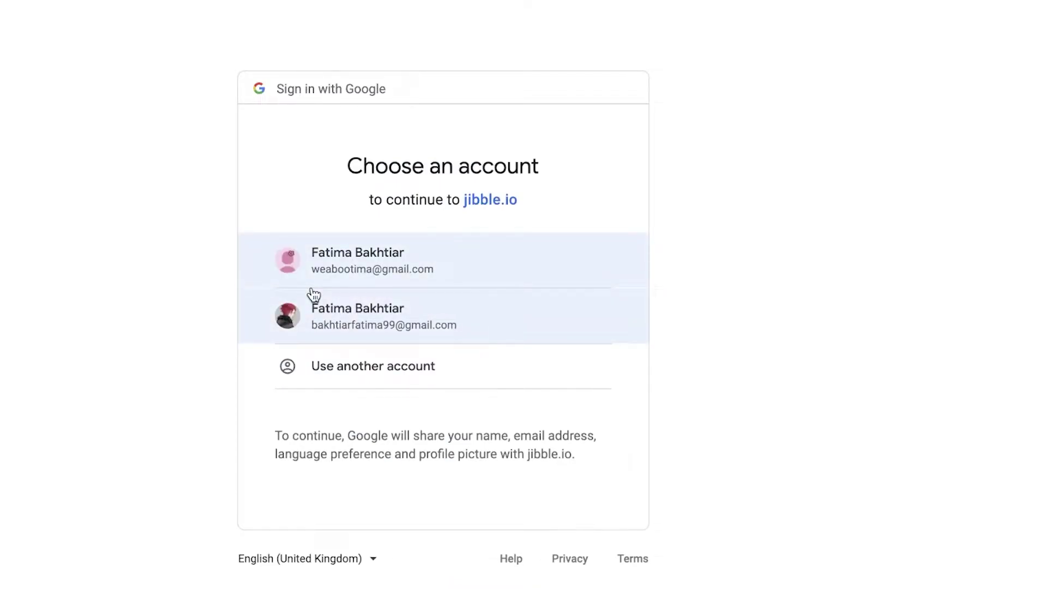
click(329, 265)
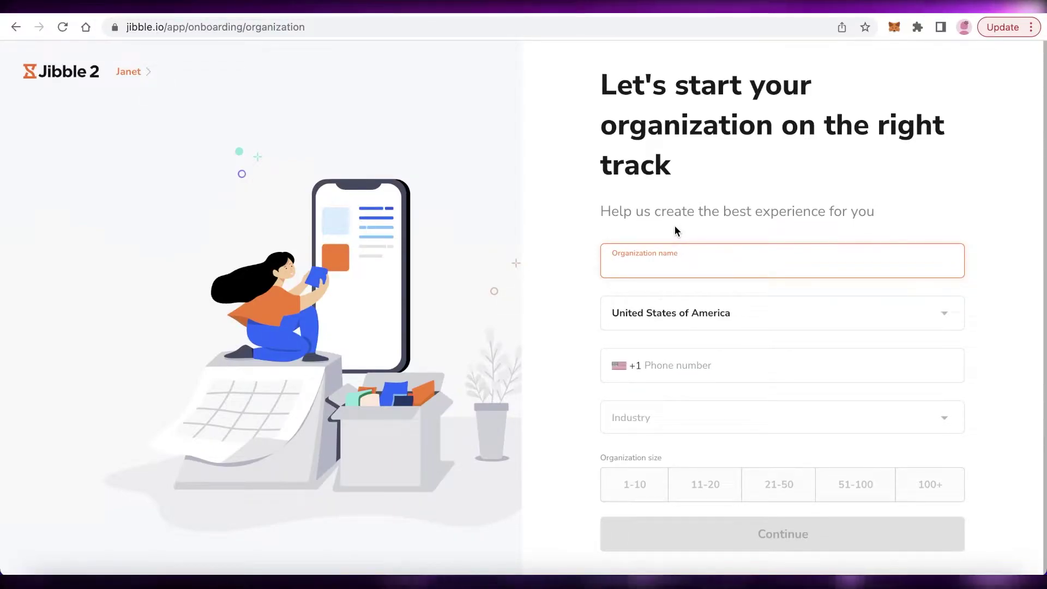
Step: Submit organization Janes Slime as Leisure & Entertainment, size 1-10, with the organization's phone number
text(Janes Slime)
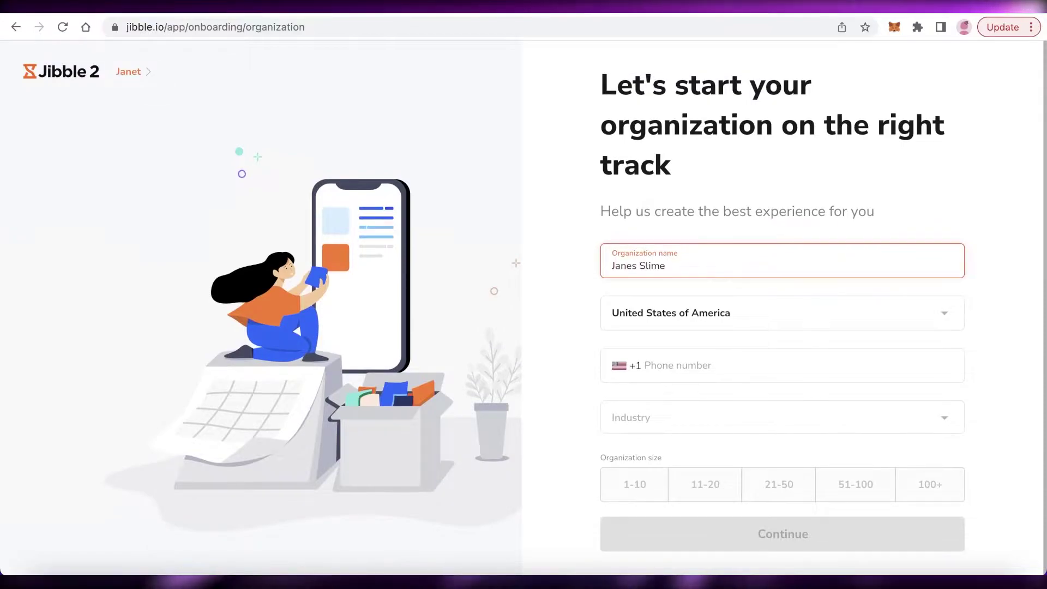
click(686, 431)
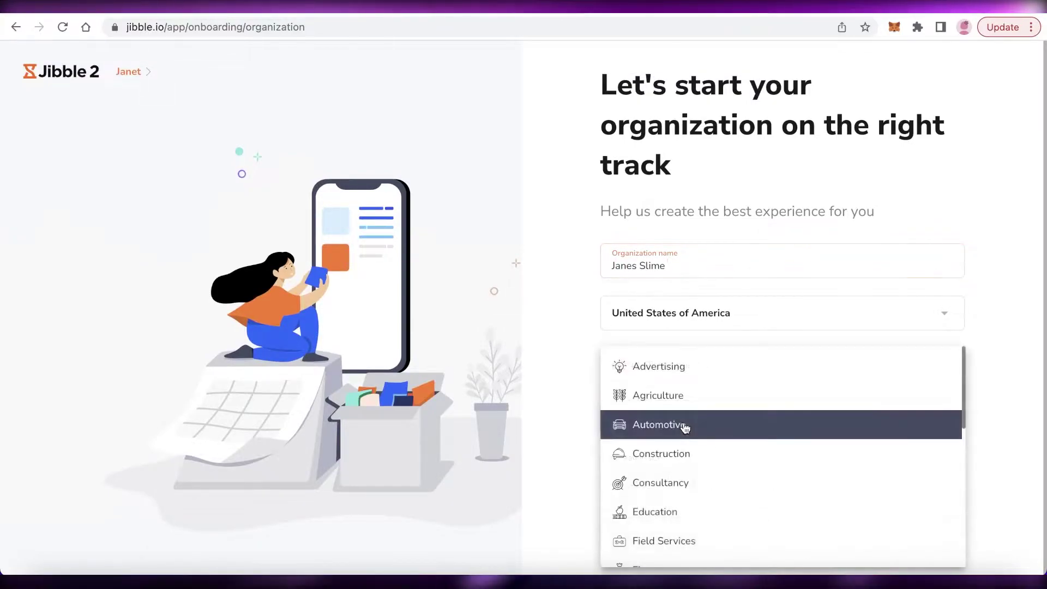
scroll(679, 491, down, 3)
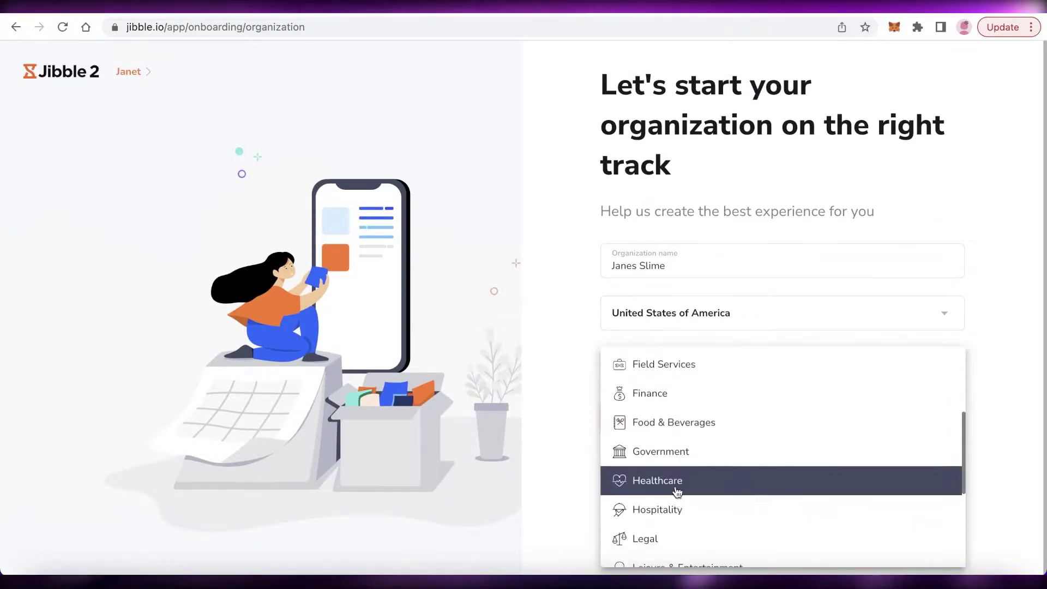
scroll(644, 501, down, 3)
click(654, 371)
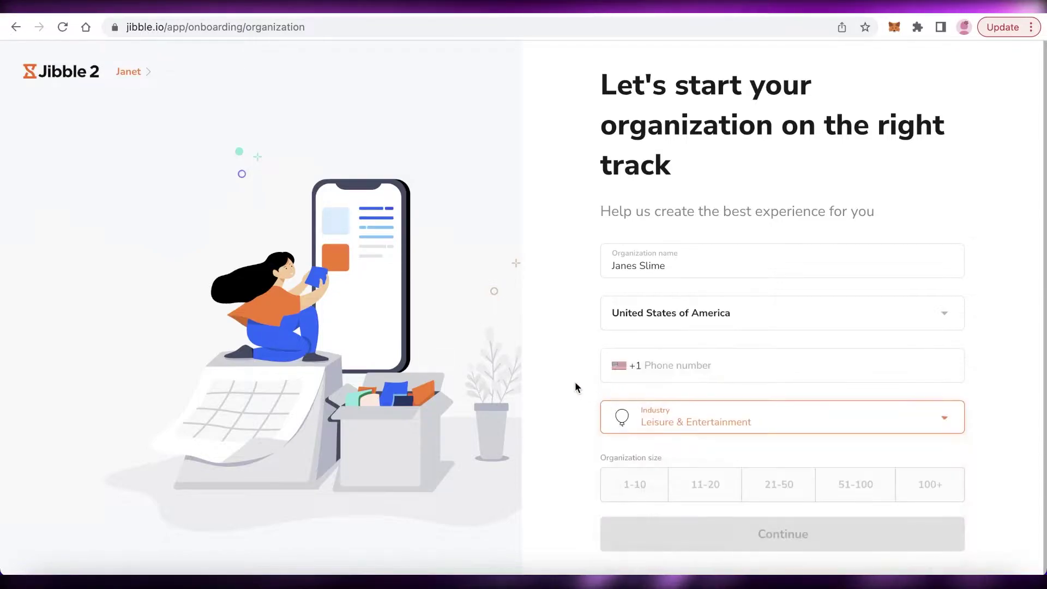
click(646, 488)
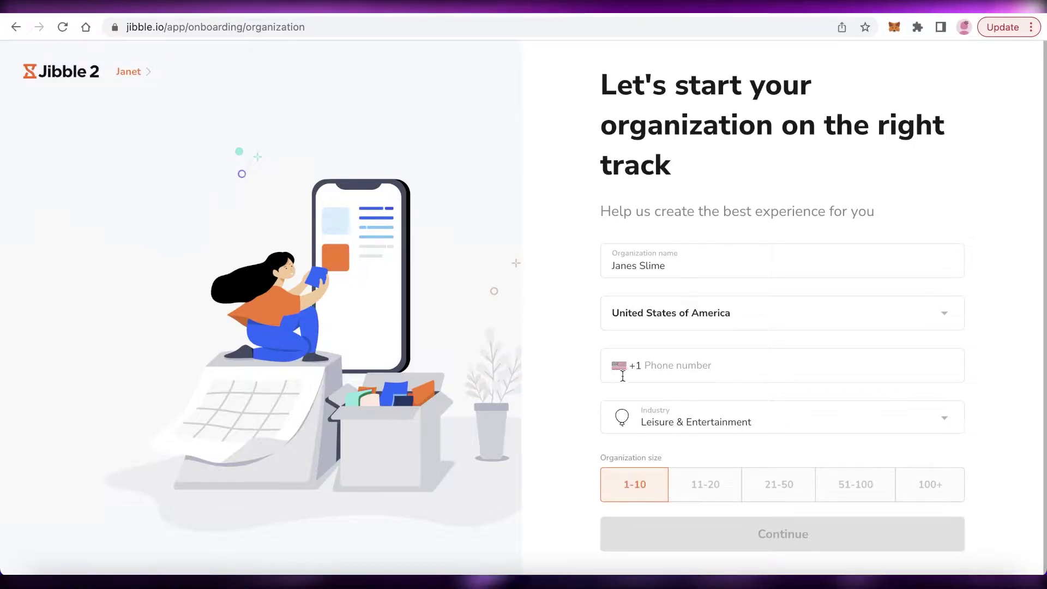
click(659, 370)
click(727, 532)
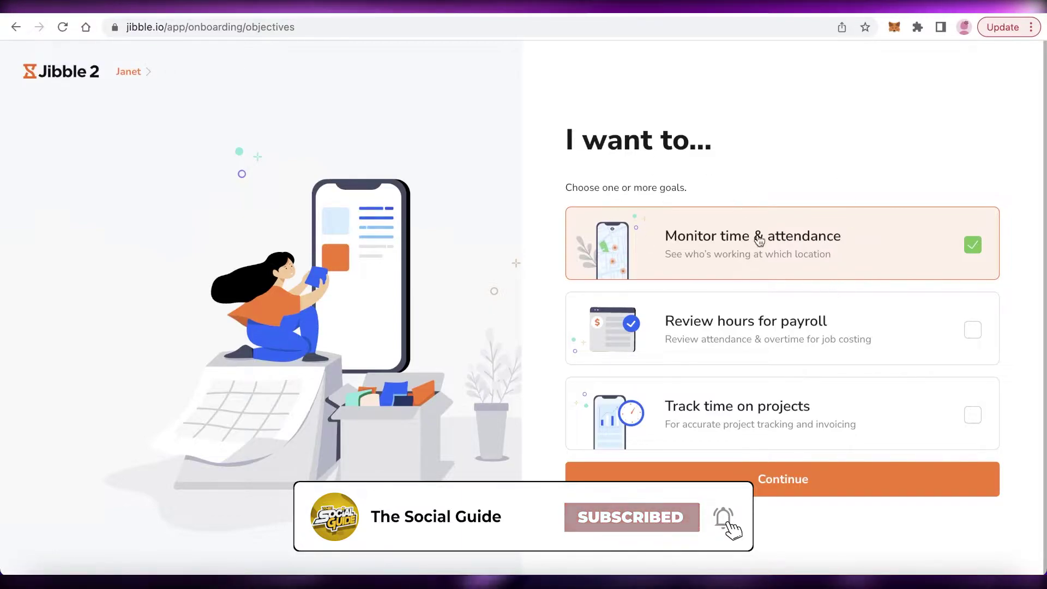
Step: Add Review hours for payroll and Track time on projects as goals, and choose Personal Computers as the device
click(737, 350)
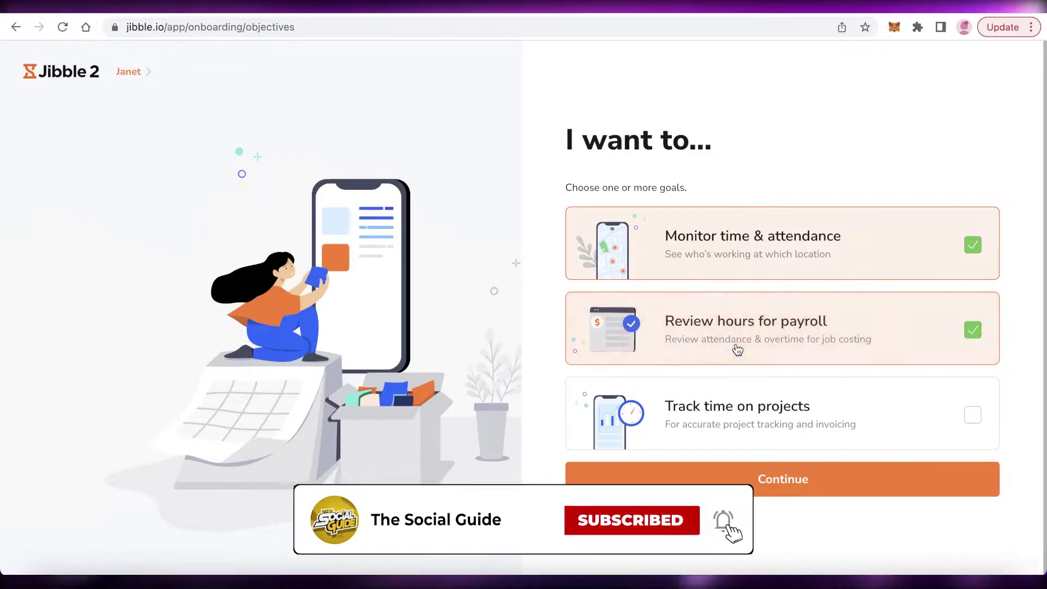
click(729, 423)
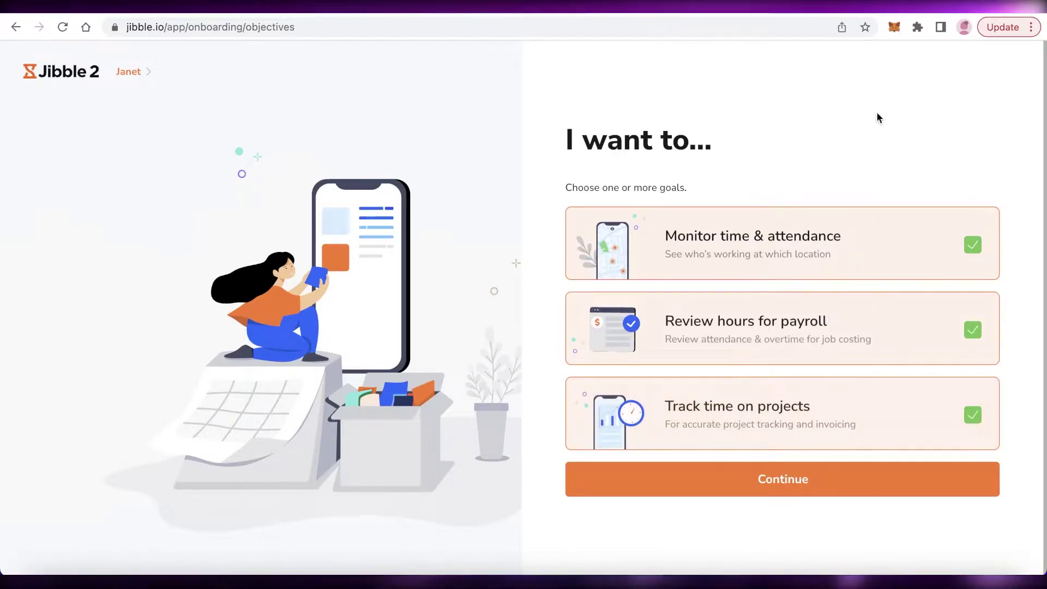
click(708, 480)
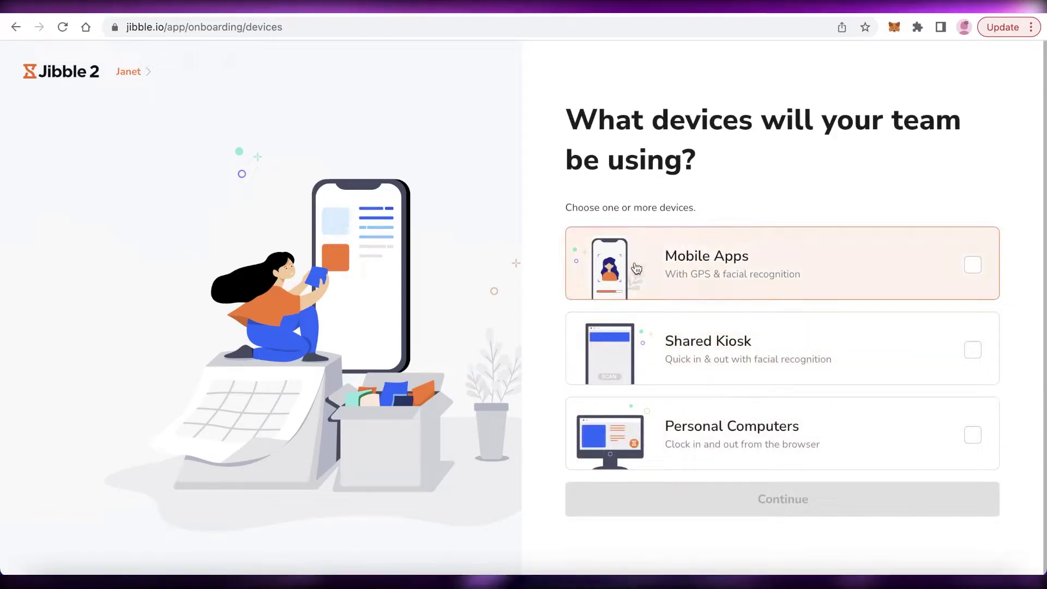
click(649, 433)
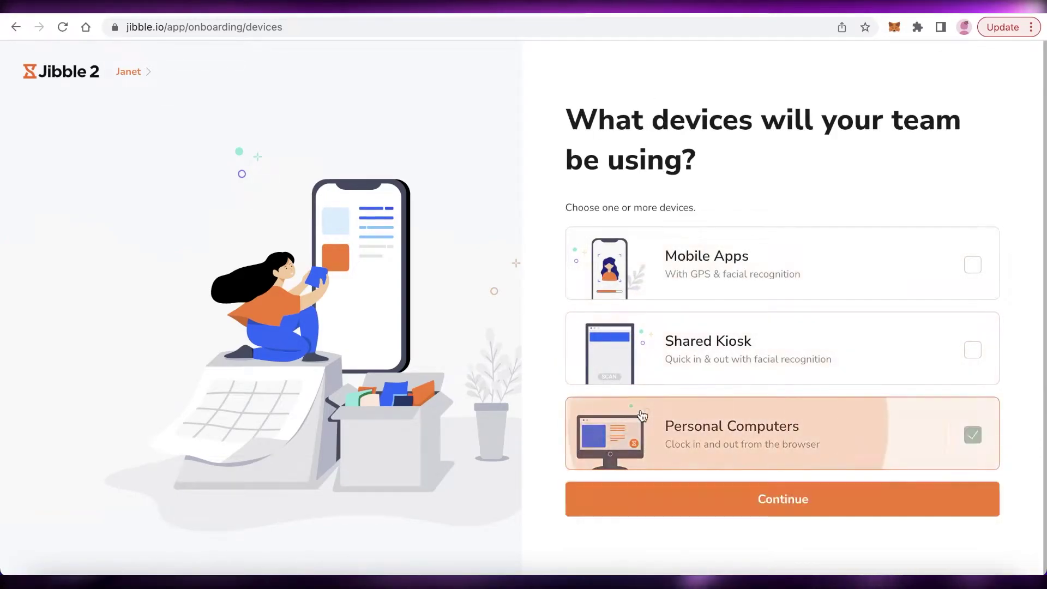
click(668, 506)
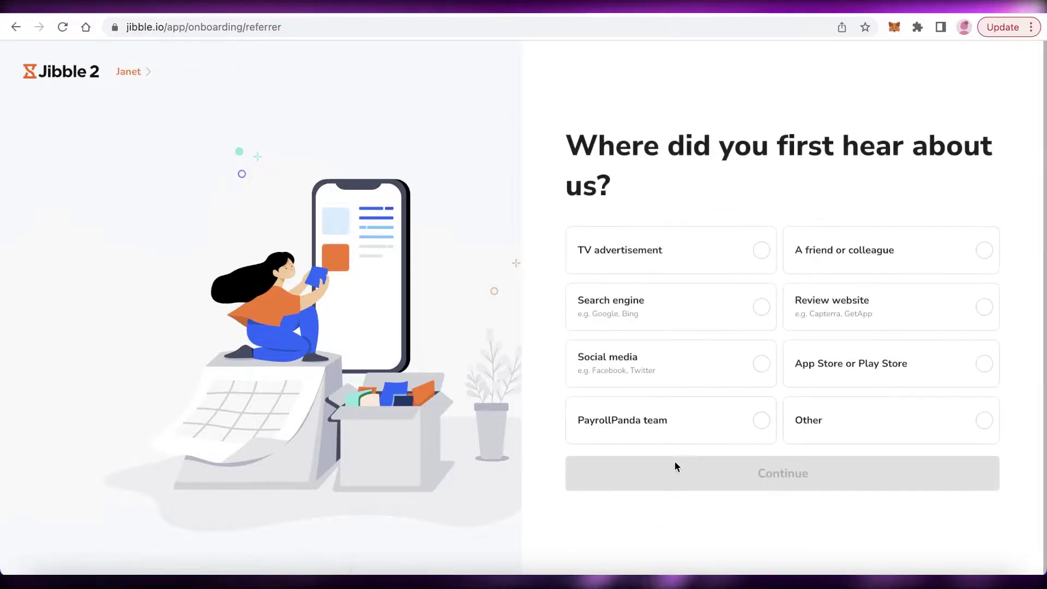
Step: Set Social media as the referral source and submit the answer
click(760, 420)
click(729, 357)
click(766, 474)
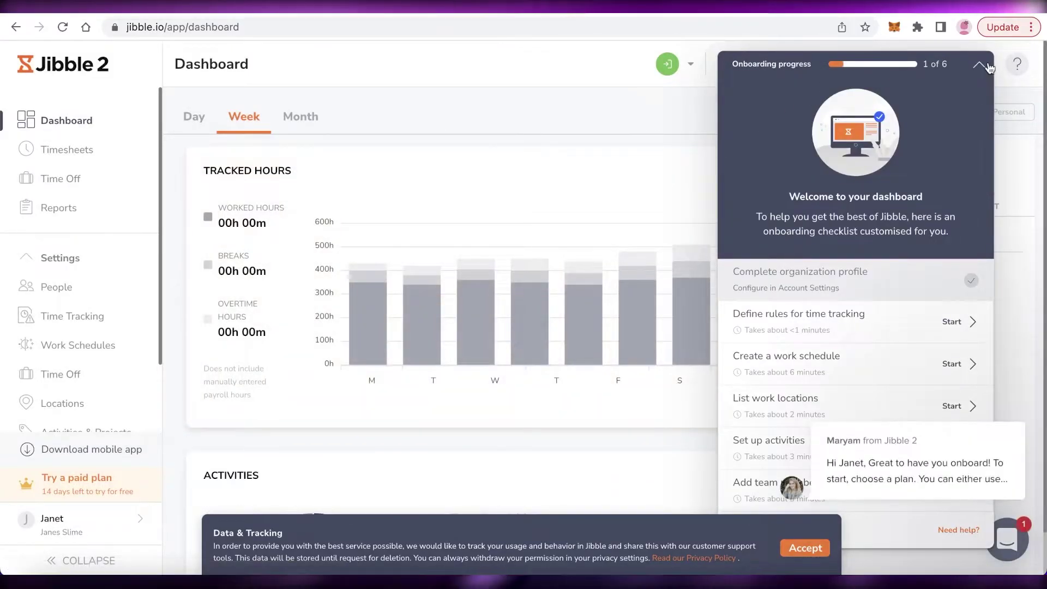
Step: Collapse the onboarding progress checklist on the dashboard
click(980, 65)
key(XF86AudioMute)
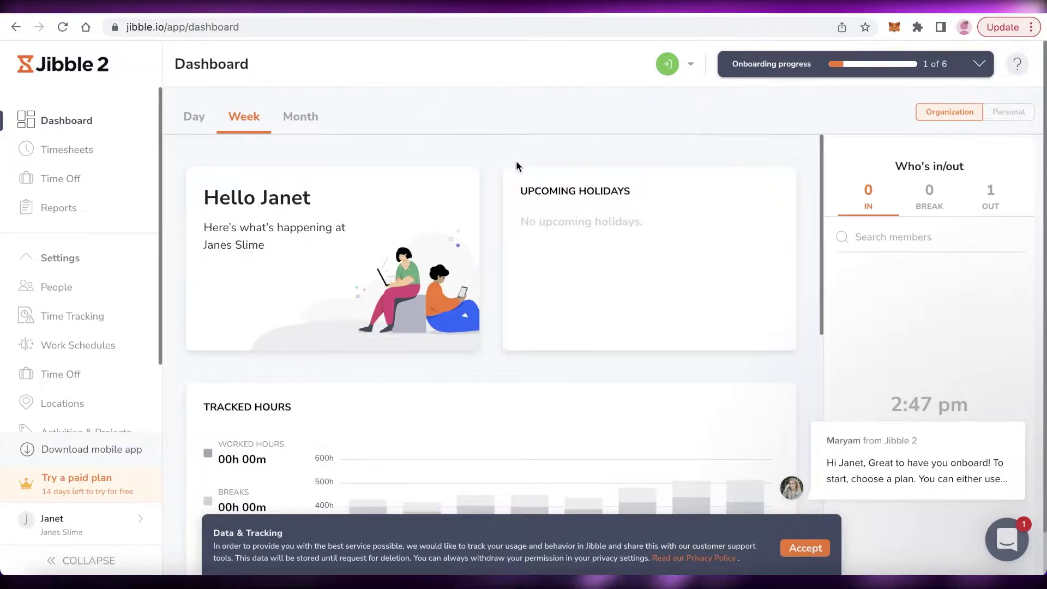
scroll(126, 163, down, 2)
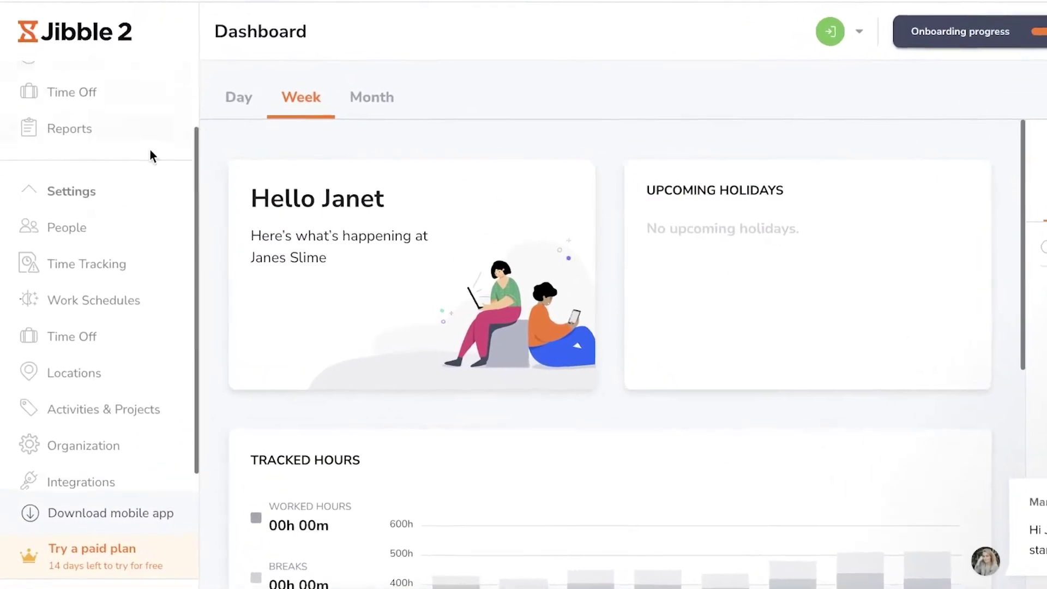
scroll(123, 164, up, 2)
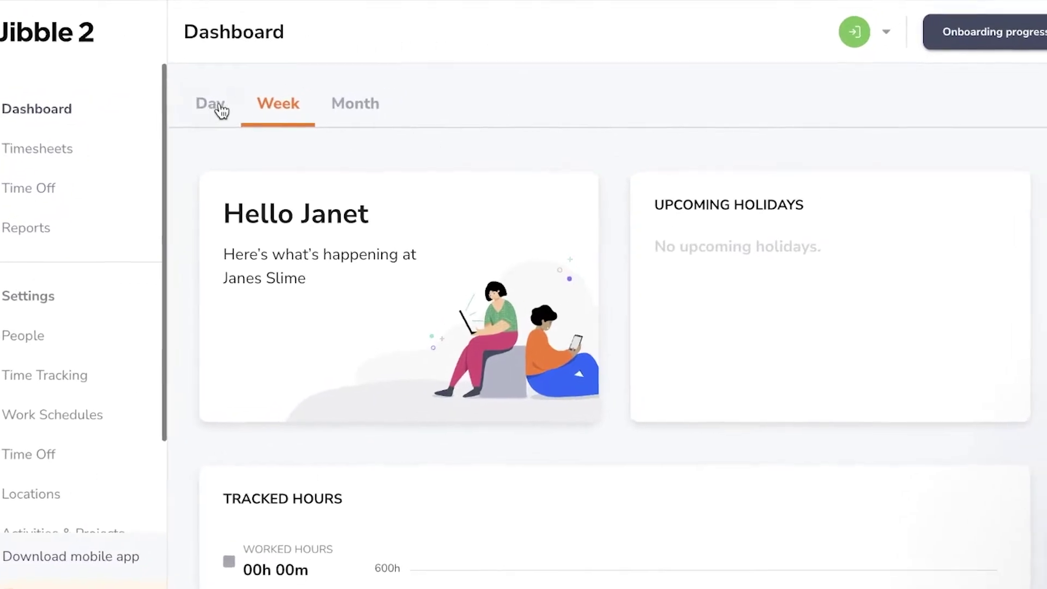
scroll(392, 239, down, 5)
scroll(440, 227, up, 5)
Step: Switch the tracked-hours view to Week, then Month, and dismiss the chat popup
click(227, 141)
click(287, 130)
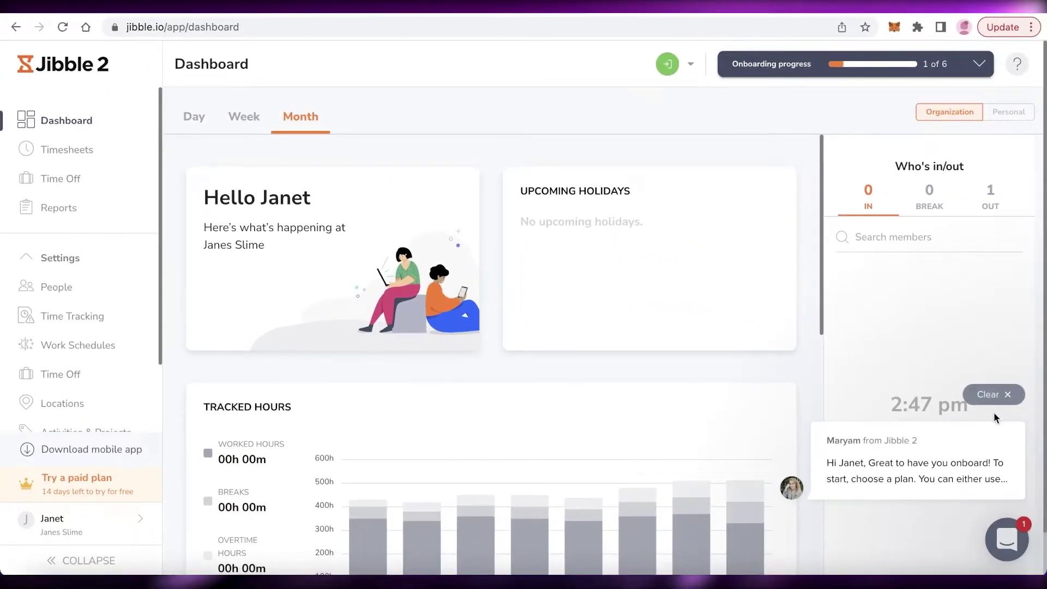
click(996, 395)
Step: Go to the Timesheets page and skip its tour
click(979, 63)
click(978, 66)
click(63, 149)
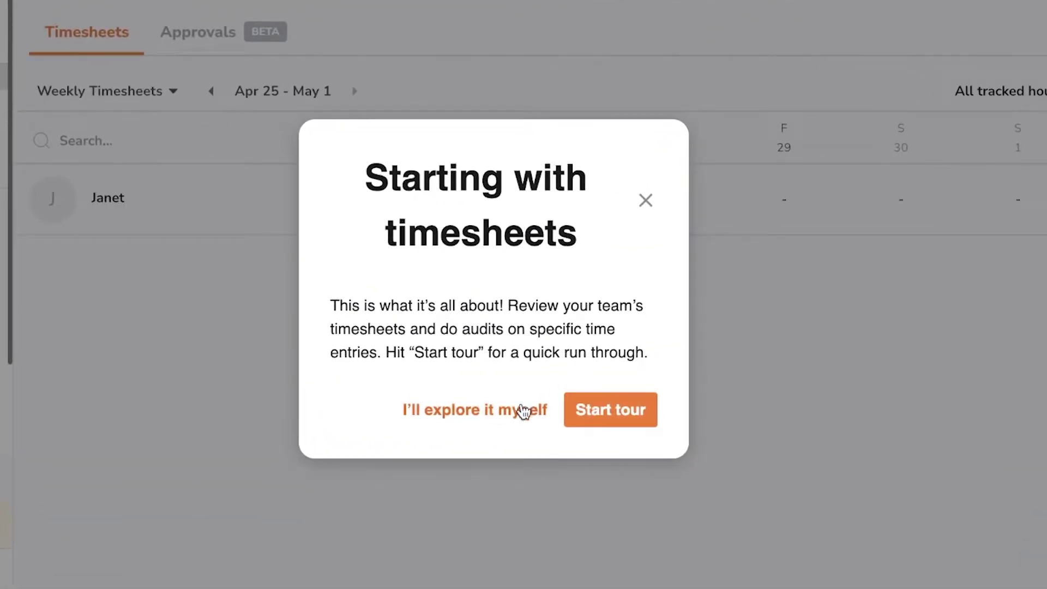
click(523, 410)
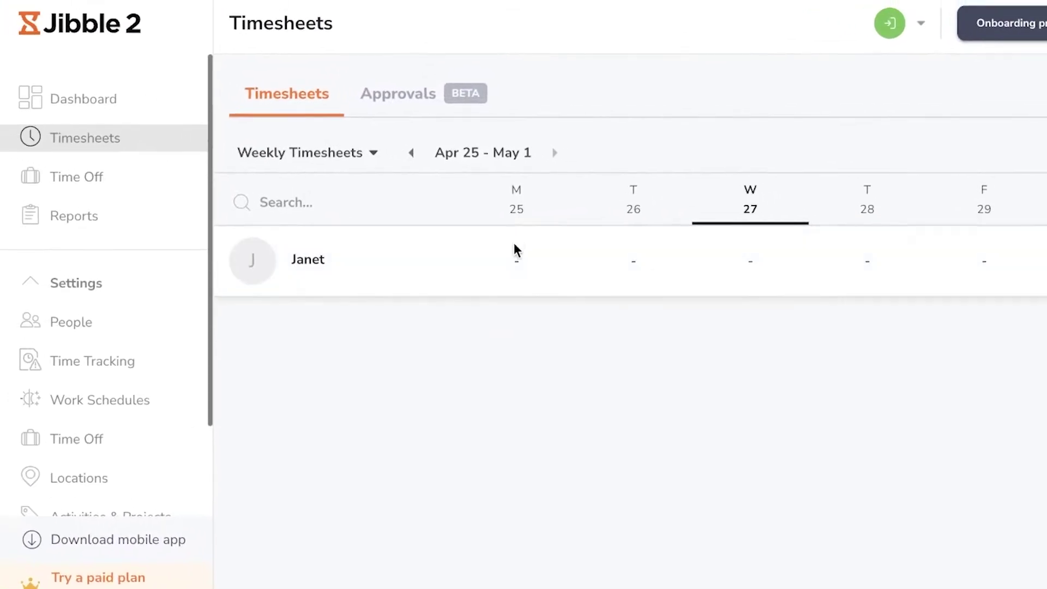
Step: Visit Time Off and Reports, closing the reports tour and trying the Tracked Time Report
mouse_move(516, 259)
click(85, 186)
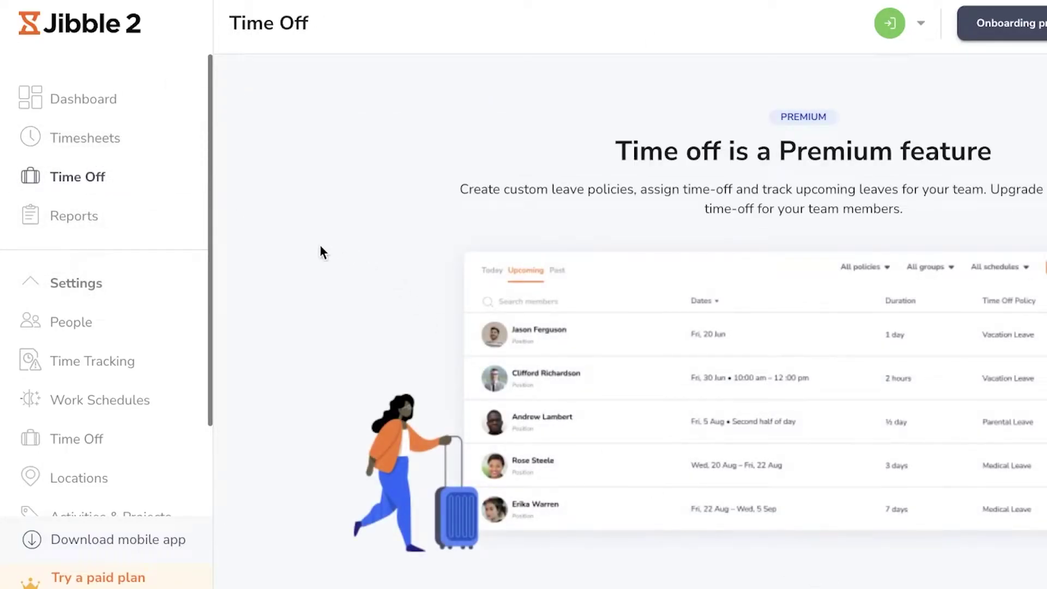
click(101, 224)
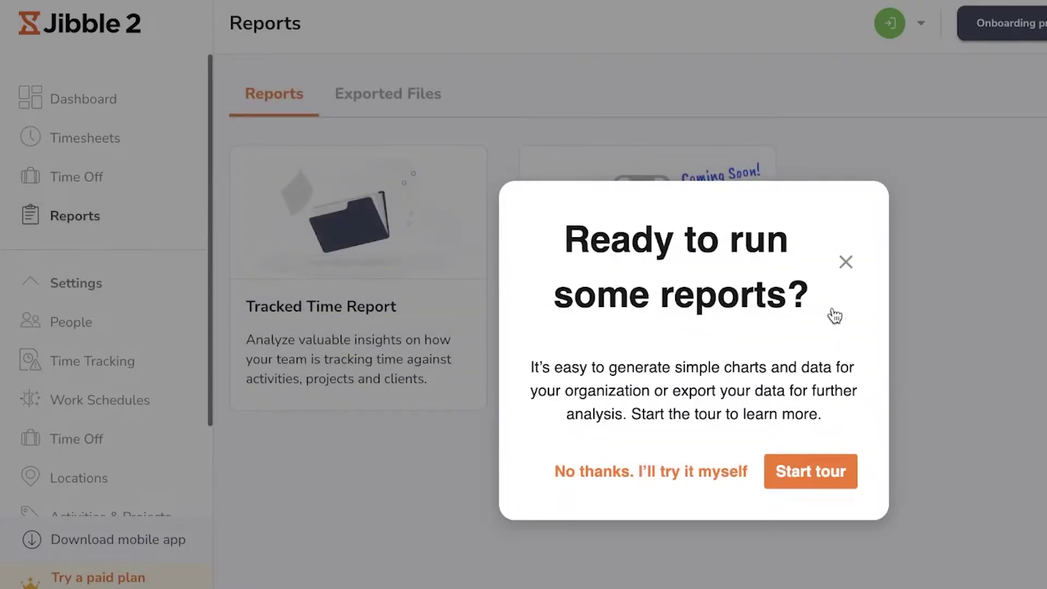
click(688, 480)
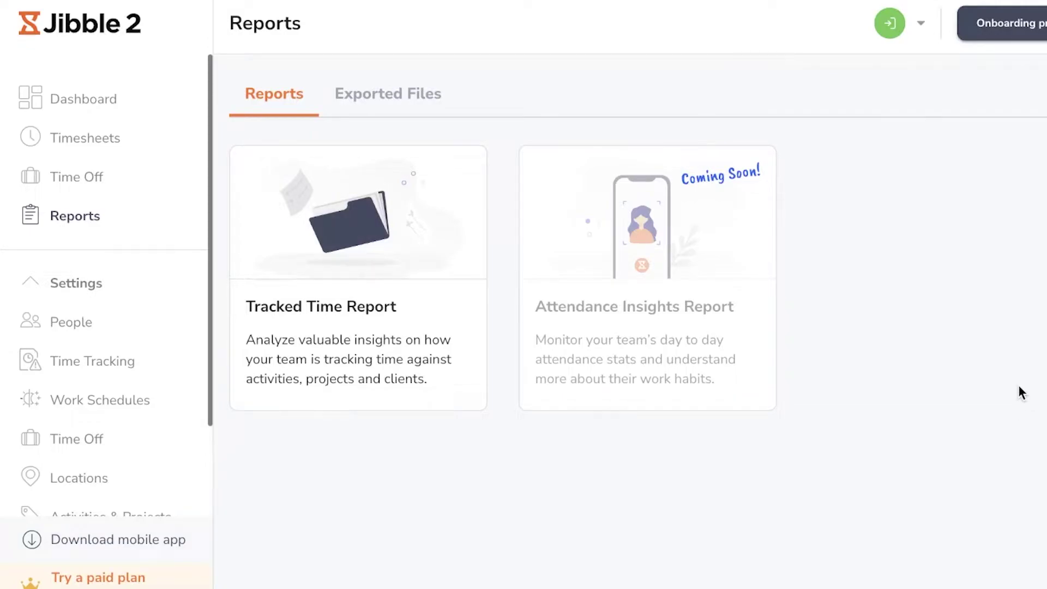
click(328, 252)
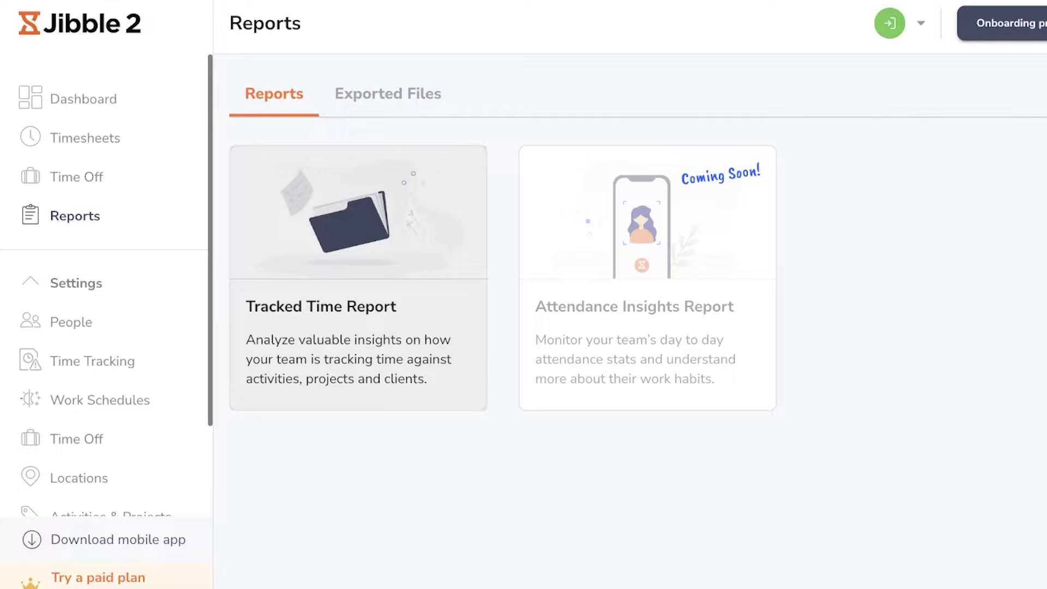
Step: Open Settings > People, skipping its tour and dismissing the account verification notice
click(50, 280)
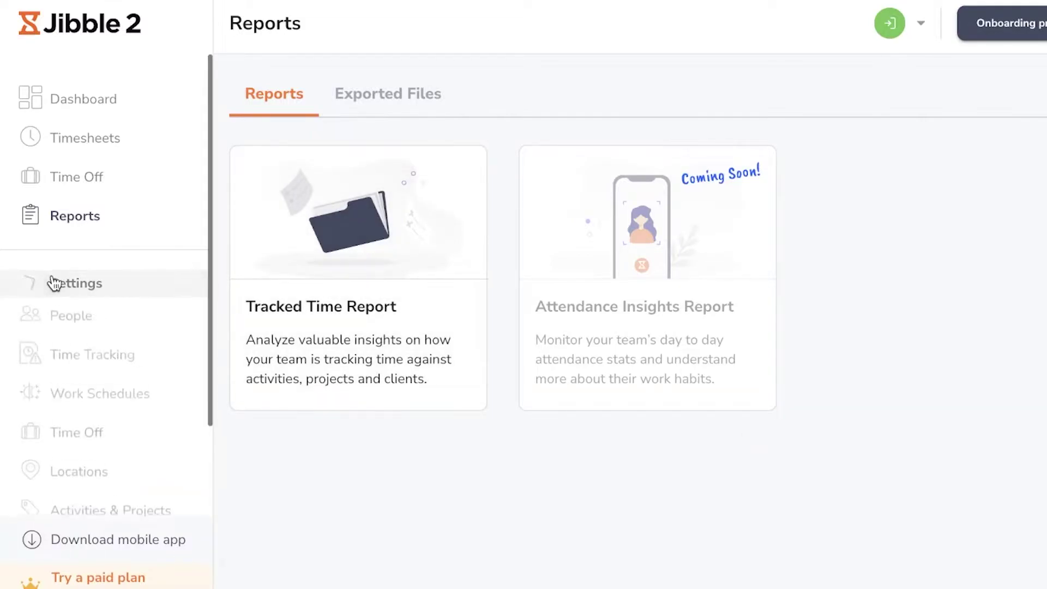
click(71, 208)
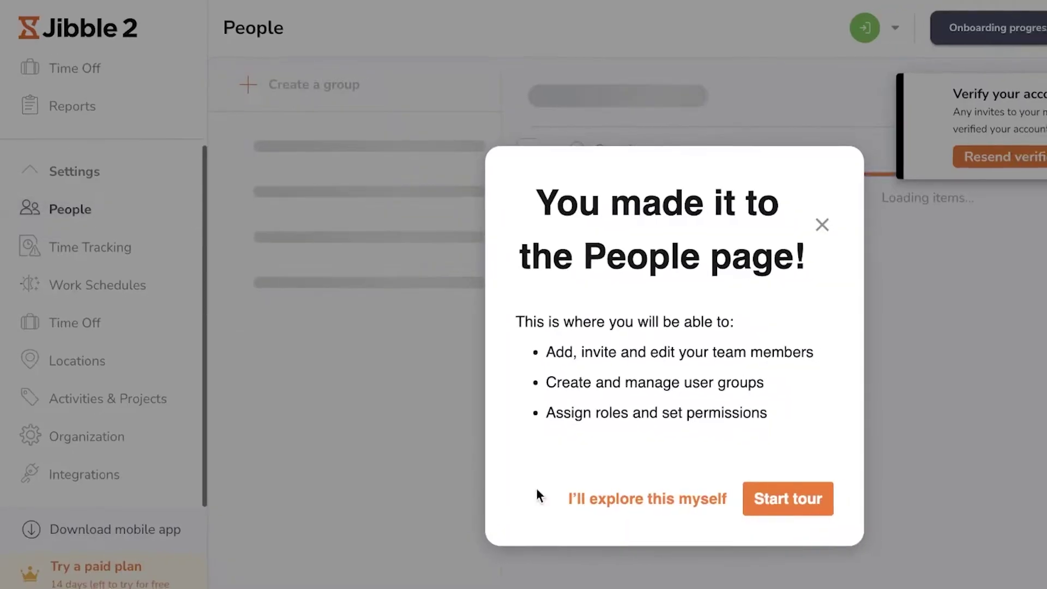
click(578, 494)
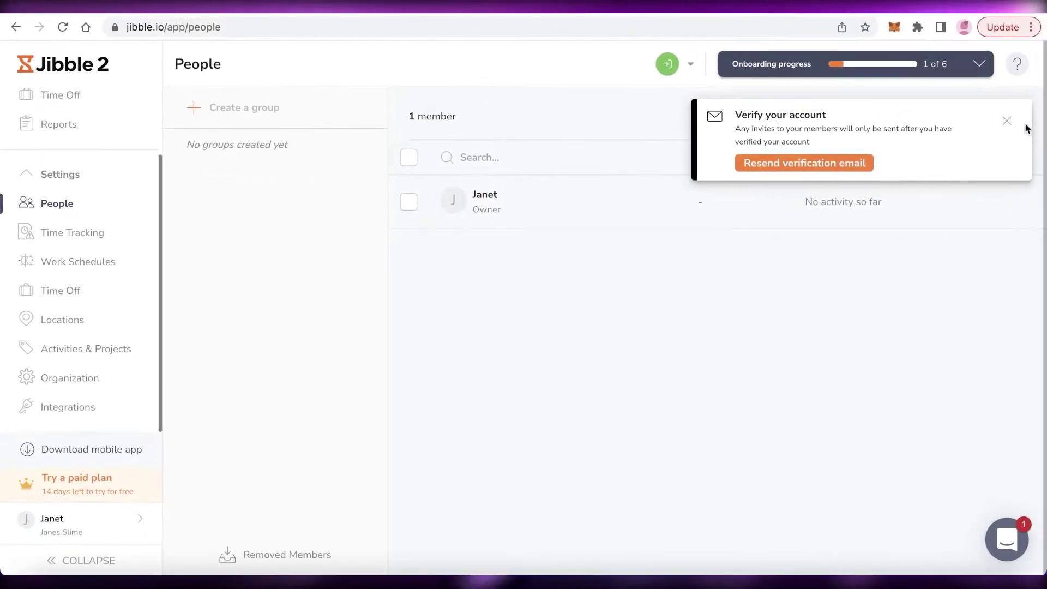
click(1007, 120)
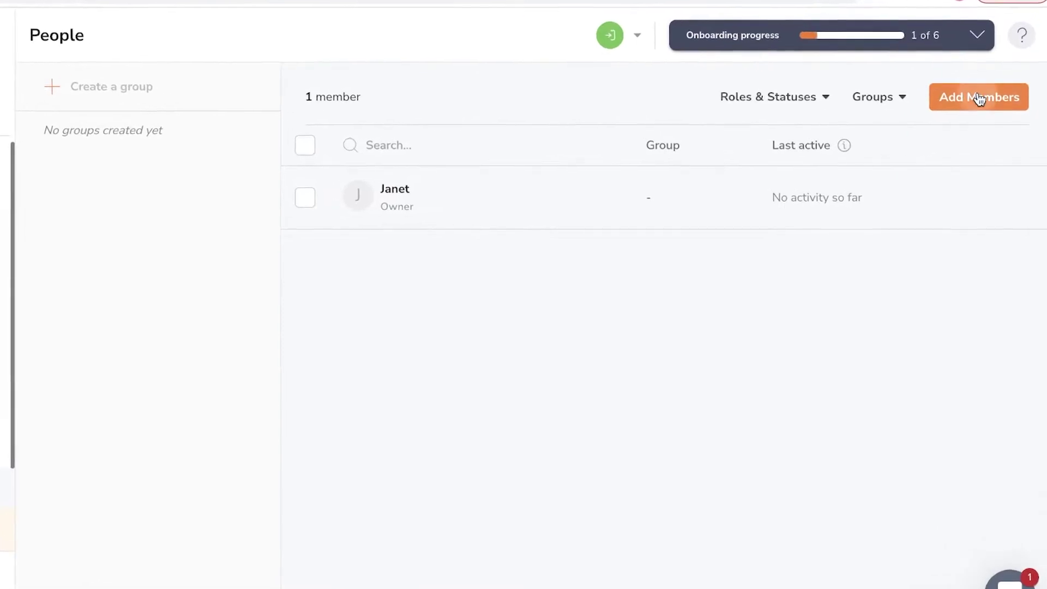
Step: Start adding a member, trying SMS and no-invite options before settling on email invite
click(979, 98)
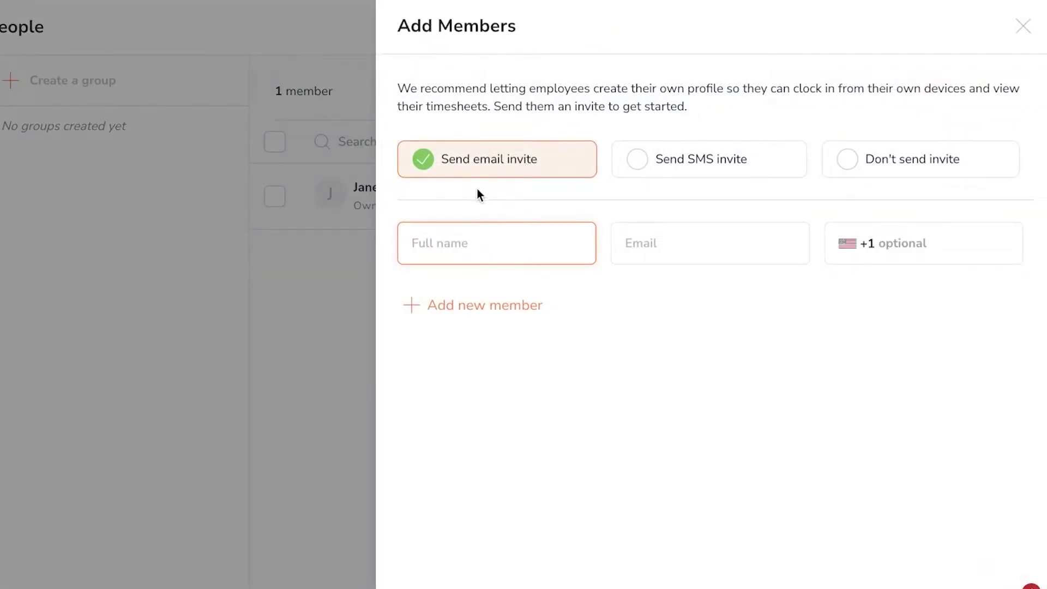
click(717, 173)
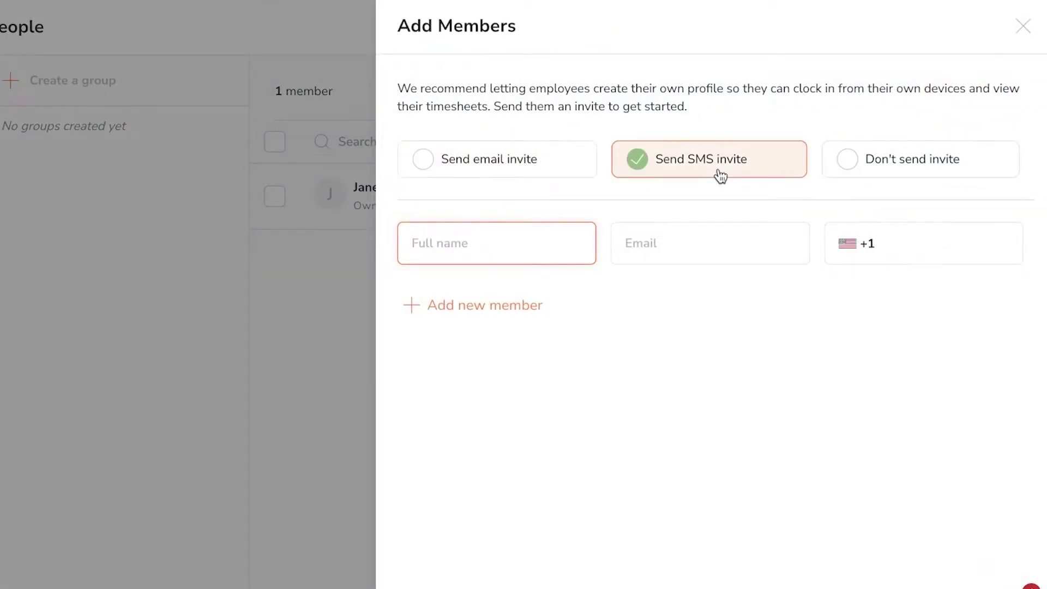
click(879, 168)
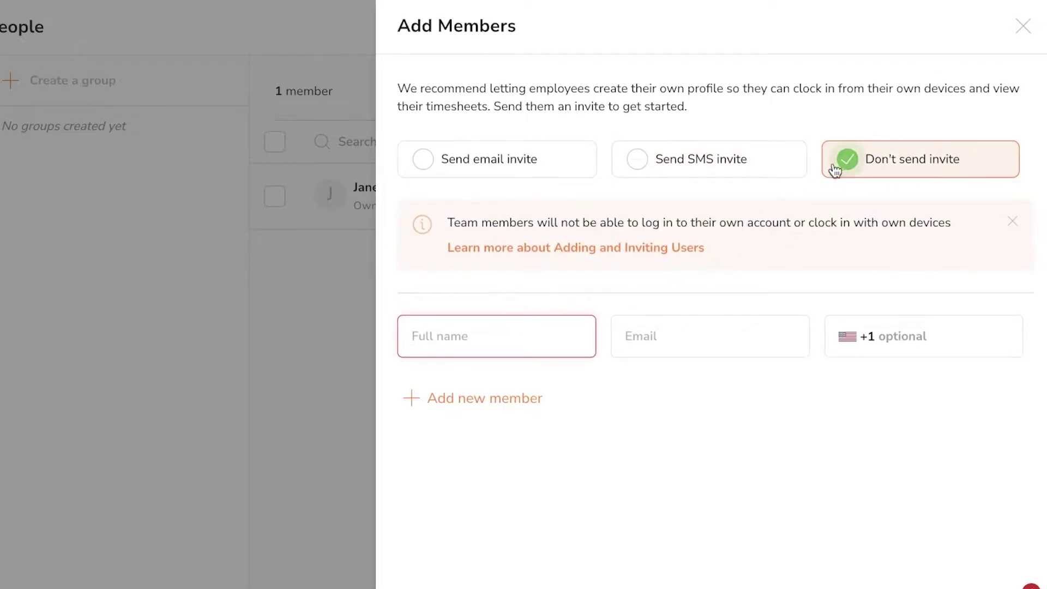
click(423, 158)
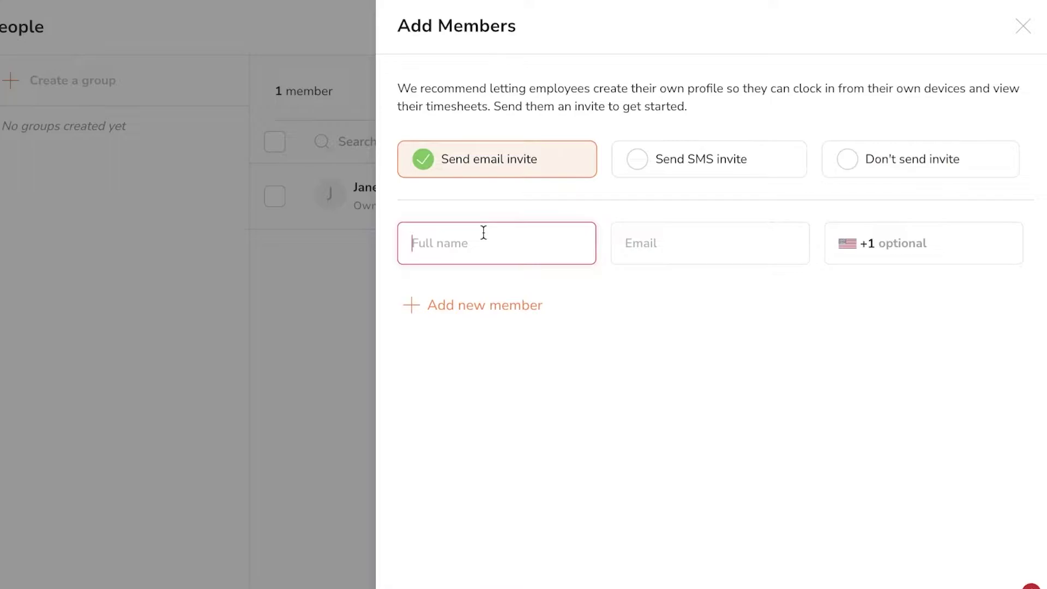
Step: Enter the new member's full name and e-mail address, then confirm the invitation
click(483, 232)
text(Jose)
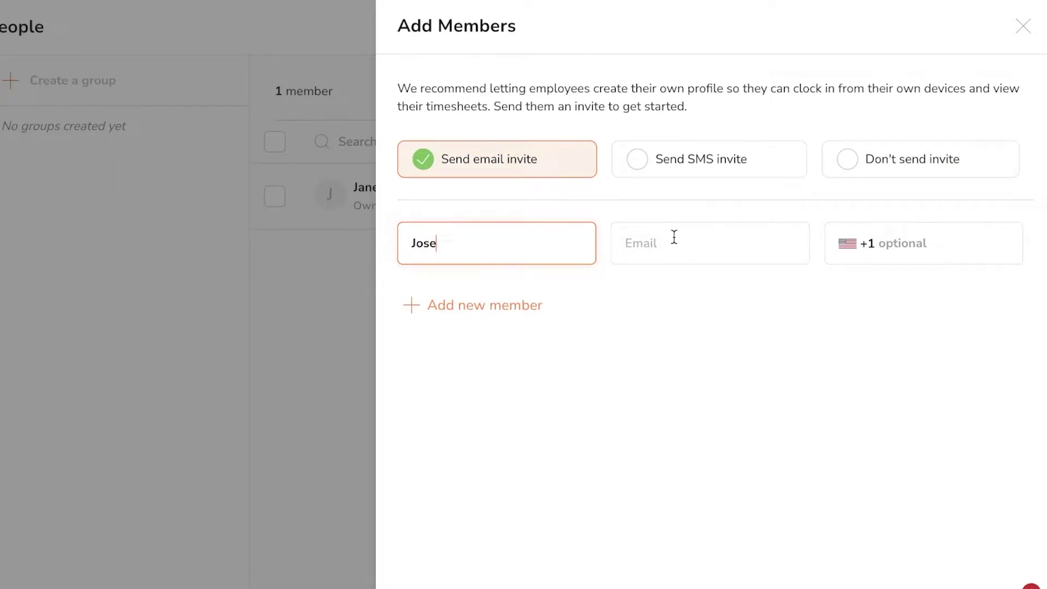
click(674, 236)
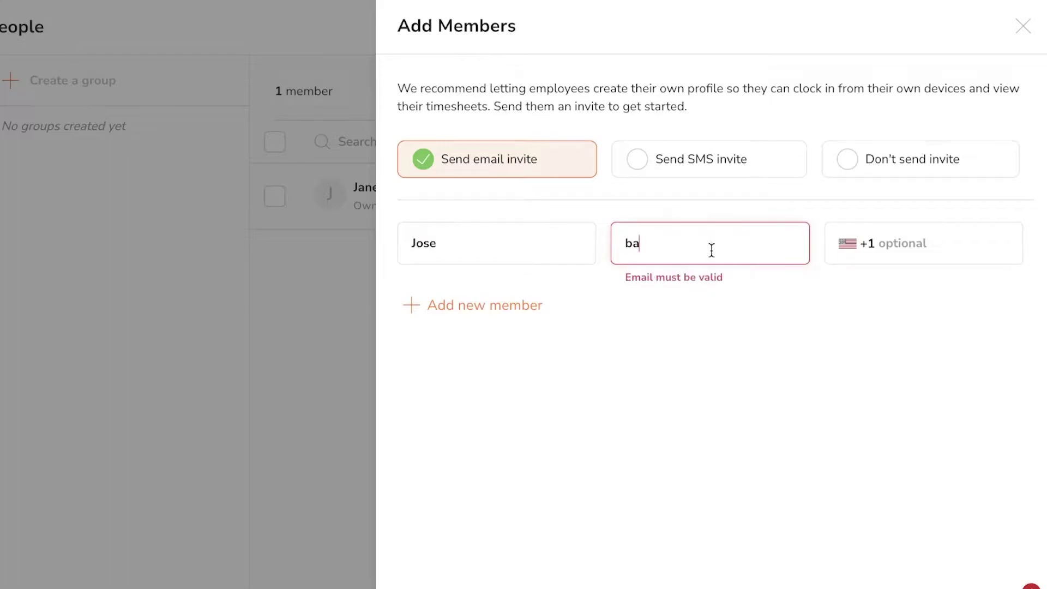
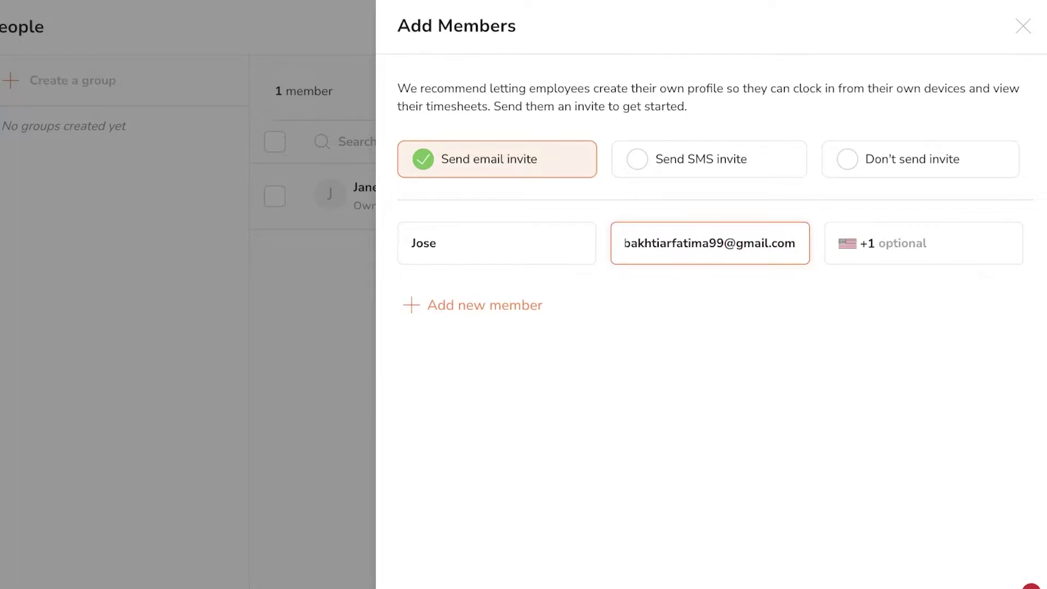
key(Return)
click(582, 371)
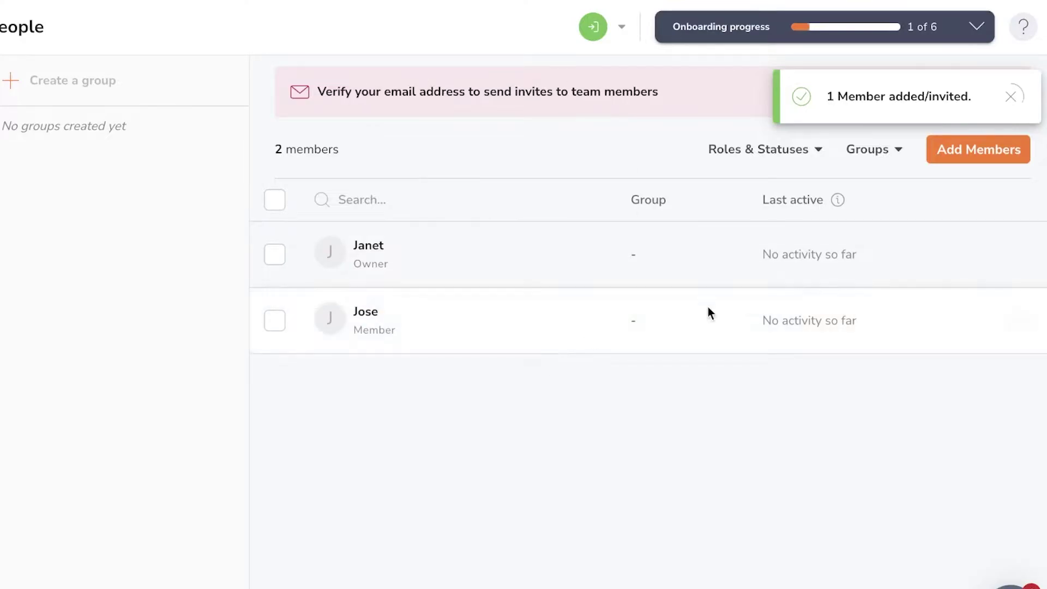
click(990, 150)
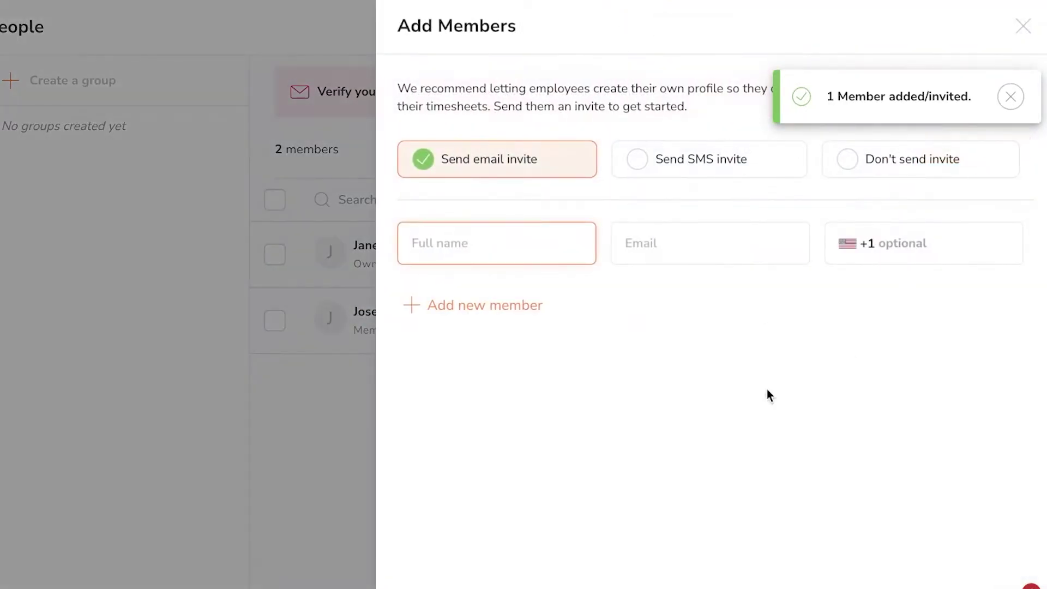
click(458, 556)
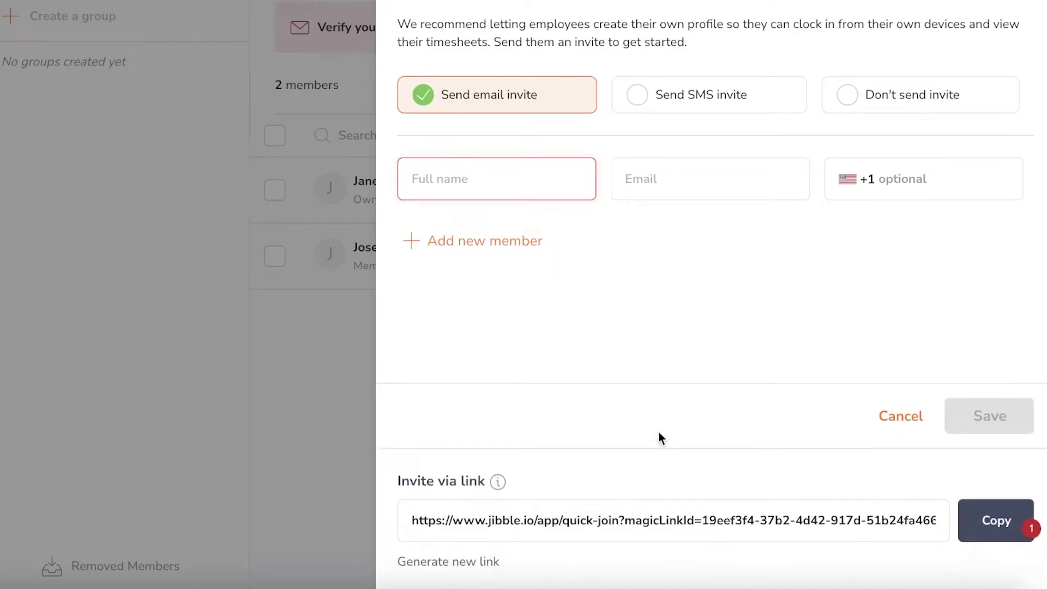
click(232, 286)
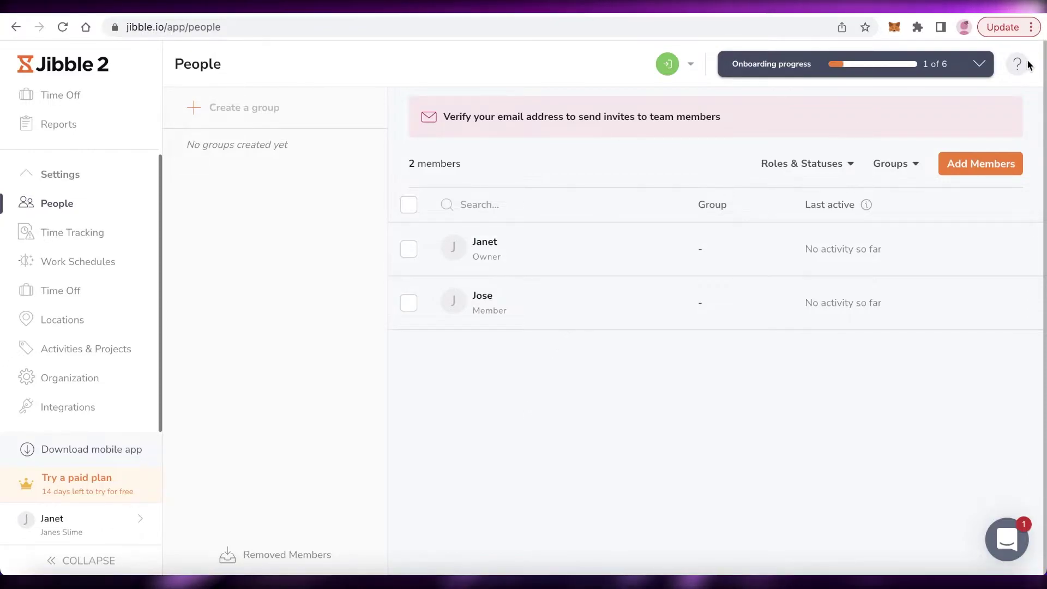
click(690, 65)
drag(717, 259, 715, 341)
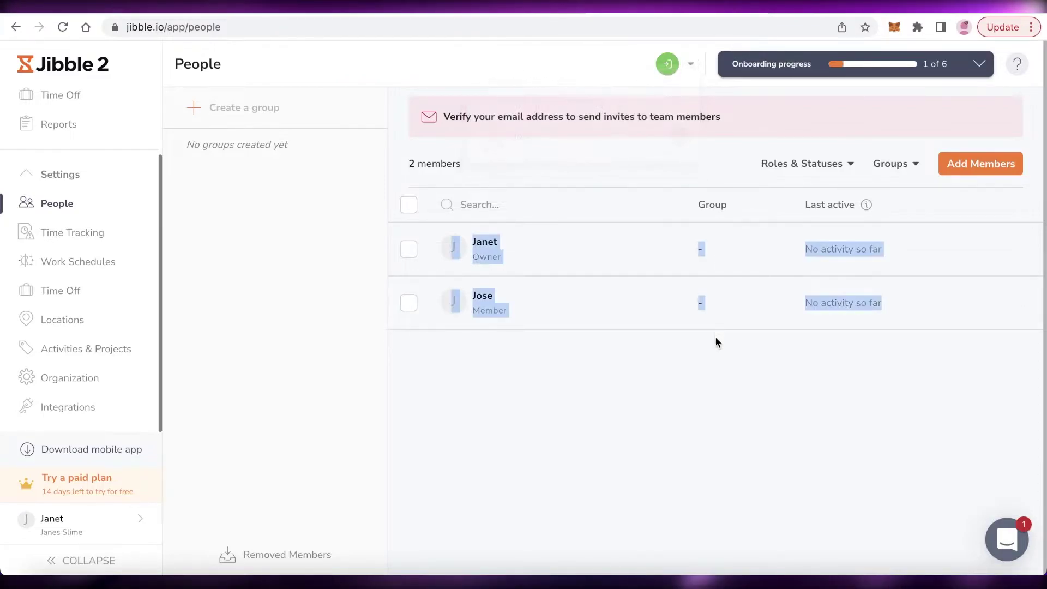
click(717, 355)
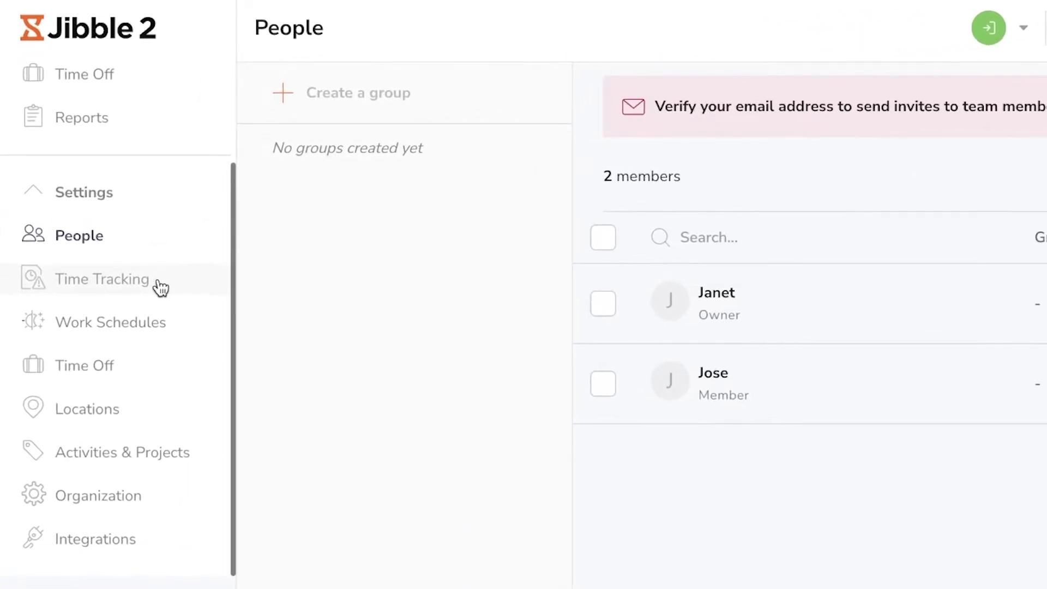
click(147, 266)
click(806, 575)
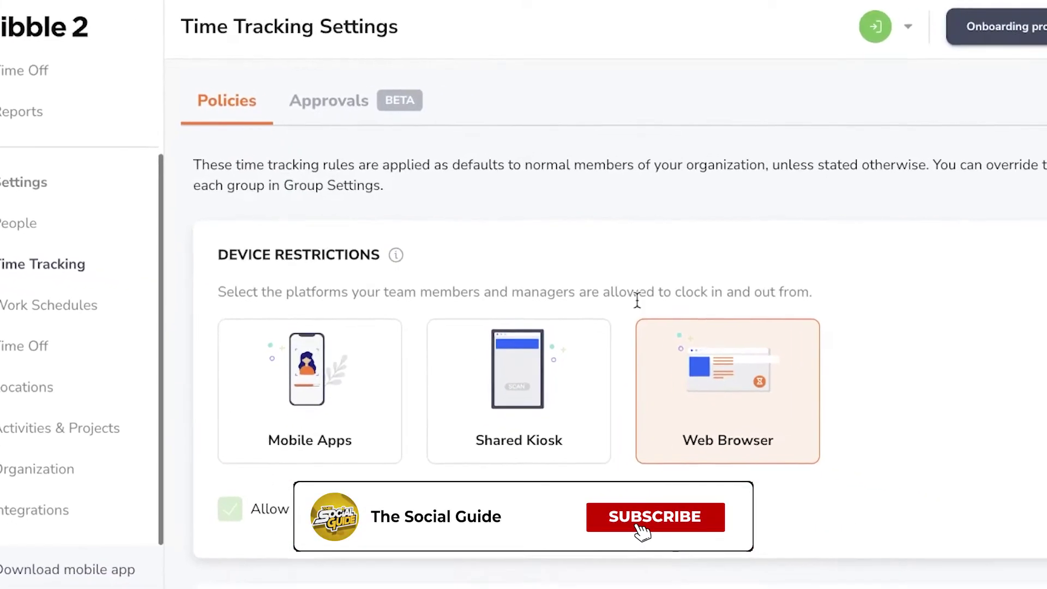
scroll(687, 322, down, 5)
scroll(694, 376, up, 5)
scroll(521, 338, down, 10)
scroll(523, 341, up, 4)
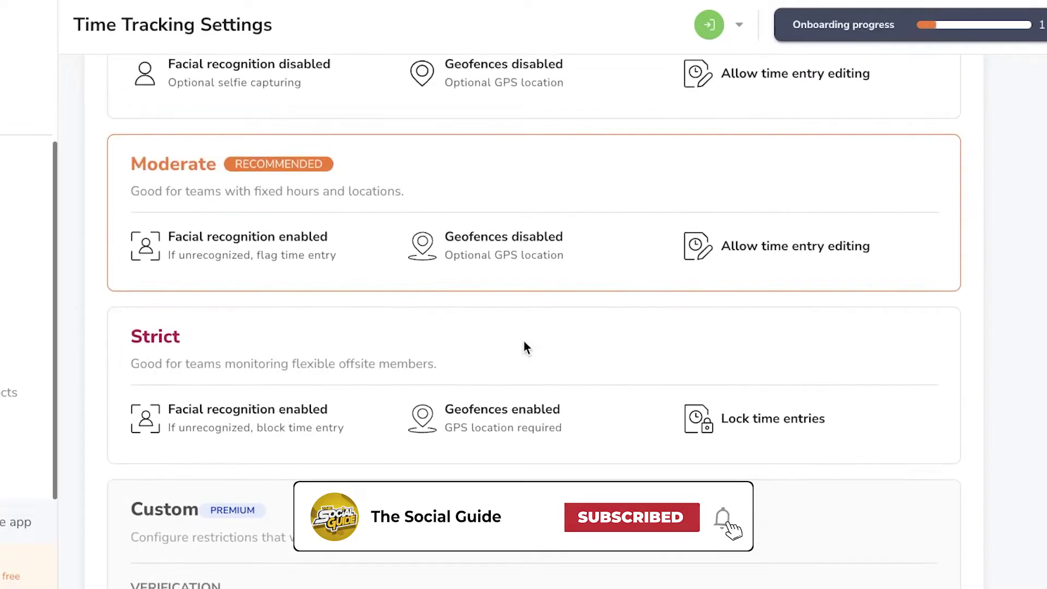
scroll(485, 311, up, 4)
scroll(419, 230, down, 1)
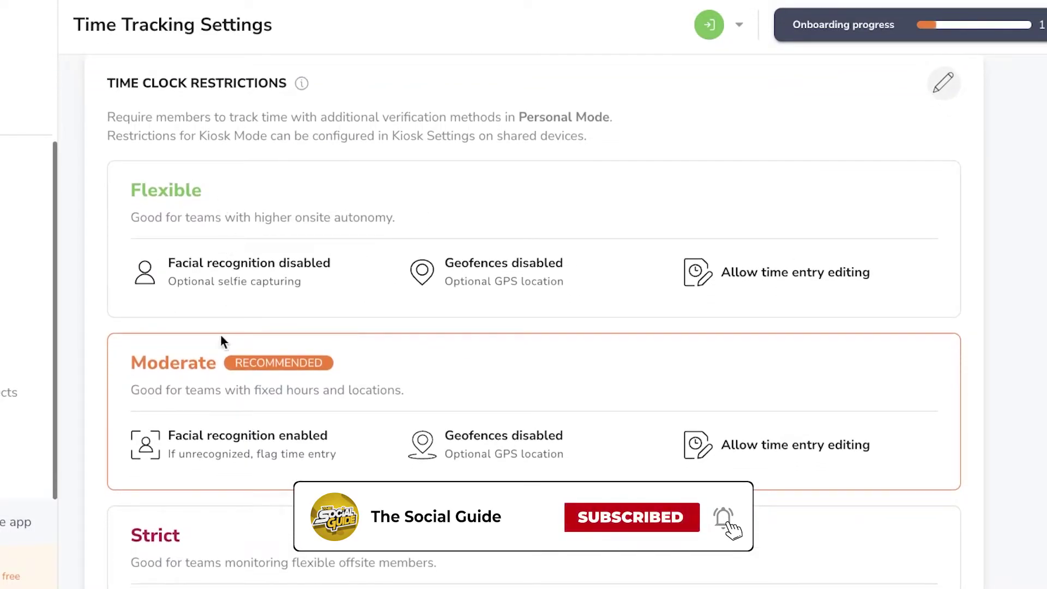
scroll(220, 338, down, 4)
scroll(211, 385, up, 3)
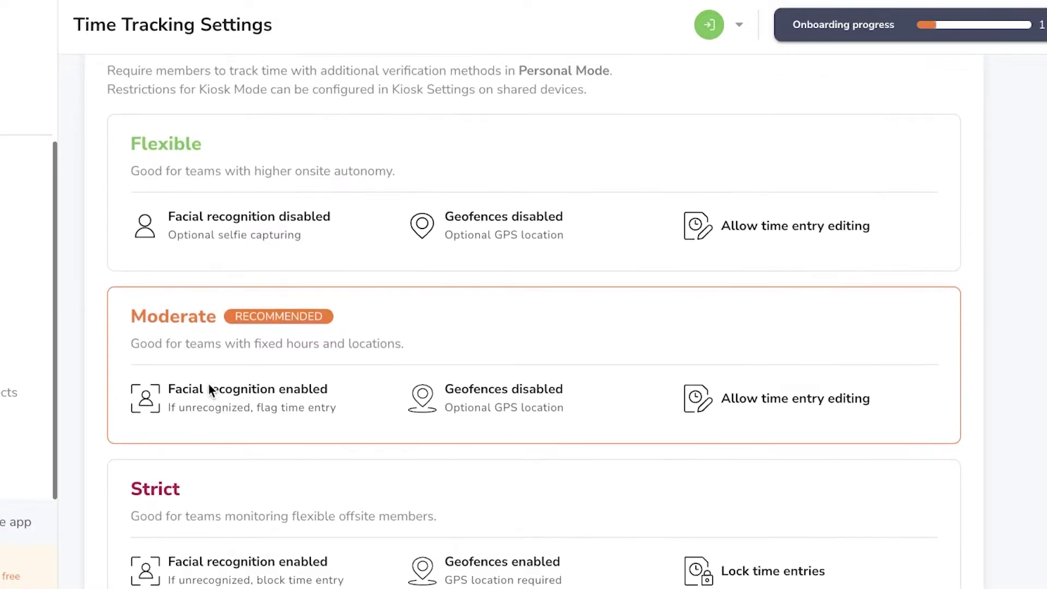
scroll(210, 389, down, 1)
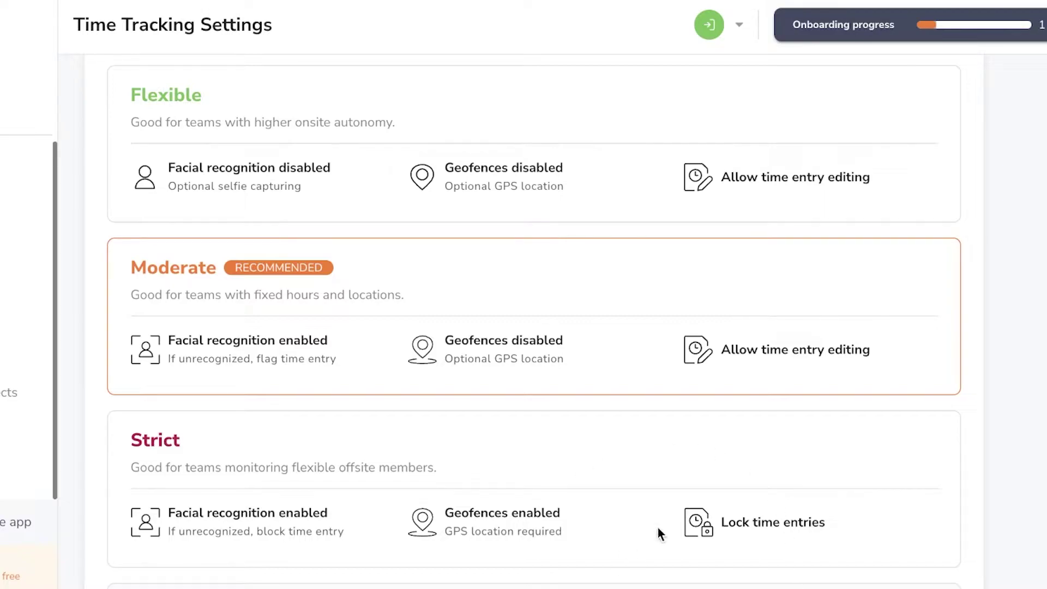
scroll(657, 526, up, 1)
scroll(766, 250, up, 2)
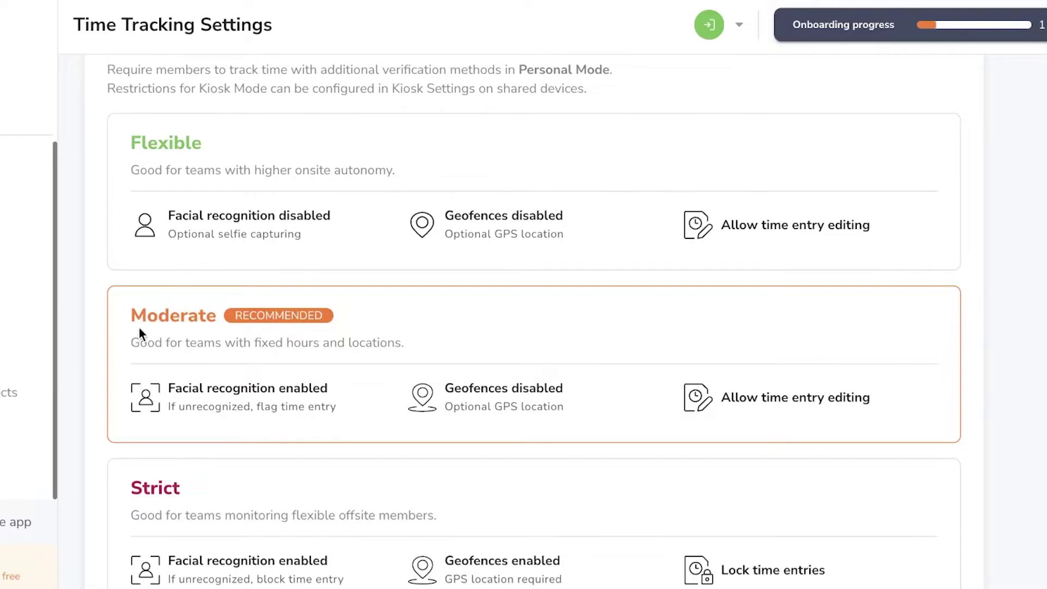
scroll(297, 342, up, 1)
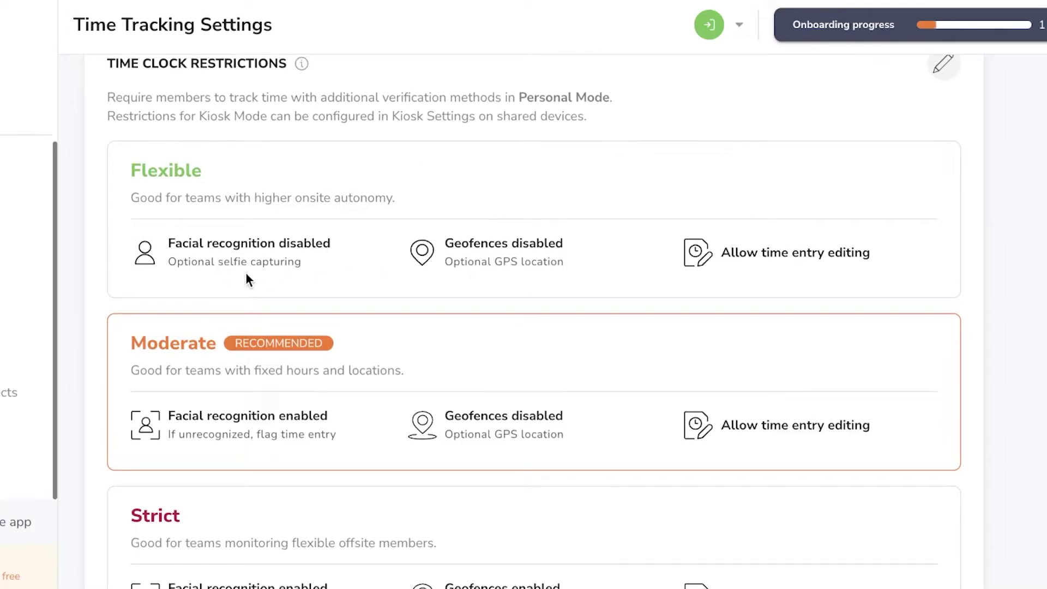
scroll(247, 273, down, 4)
scroll(246, 273, up, 13)
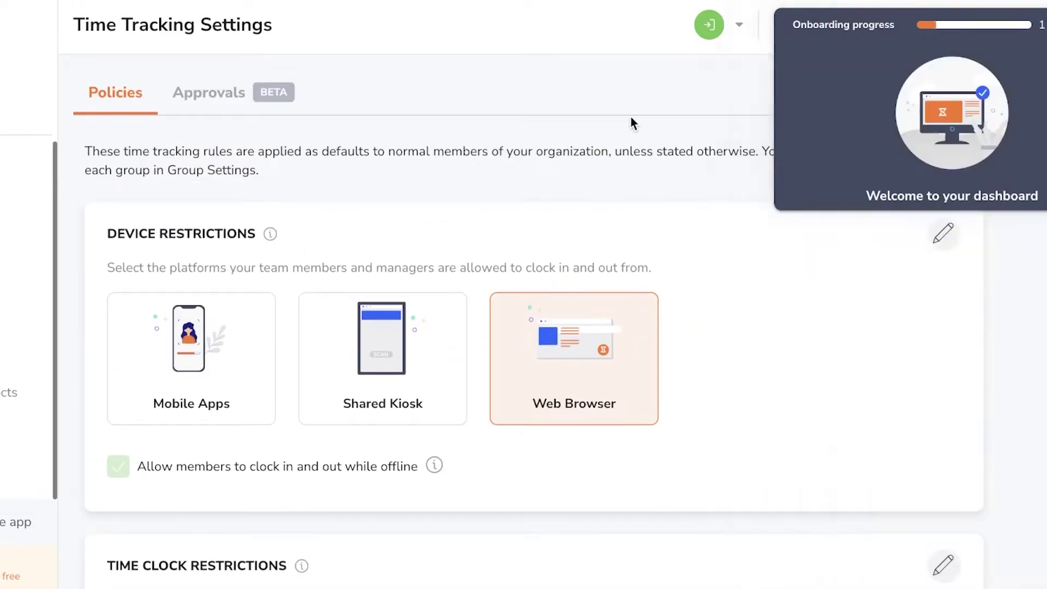
scroll(270, 310, down, 12)
scroll(296, 312, down, 4)
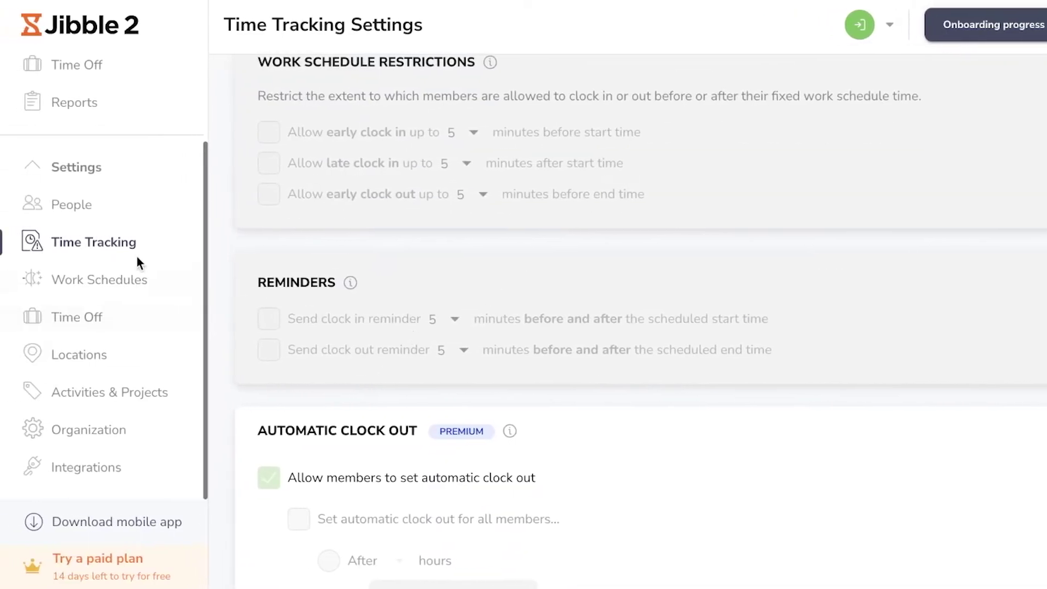
Step: Open Work Schedules settings and dismiss the introduction popup
click(25, 283)
click(143, 282)
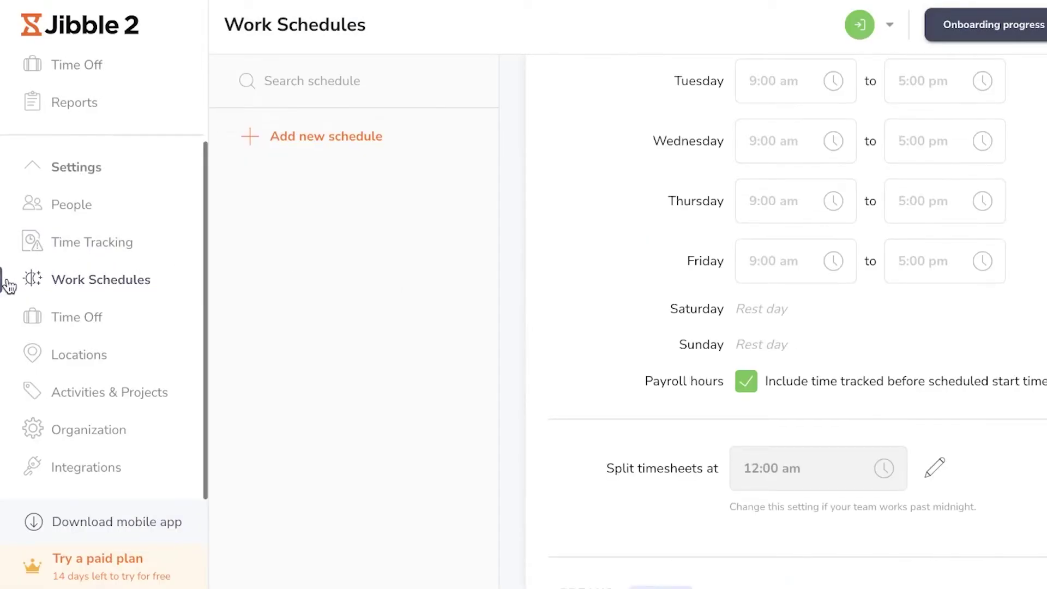
scroll(806, 429, up, 8)
scroll(783, 430, down, 6)
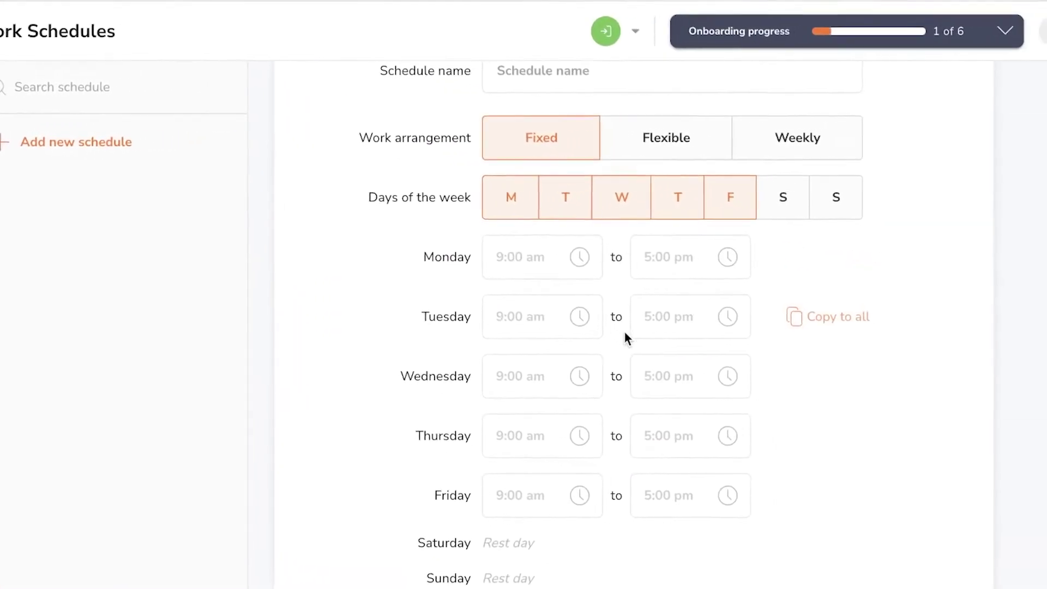
scroll(620, 354, down, 3)
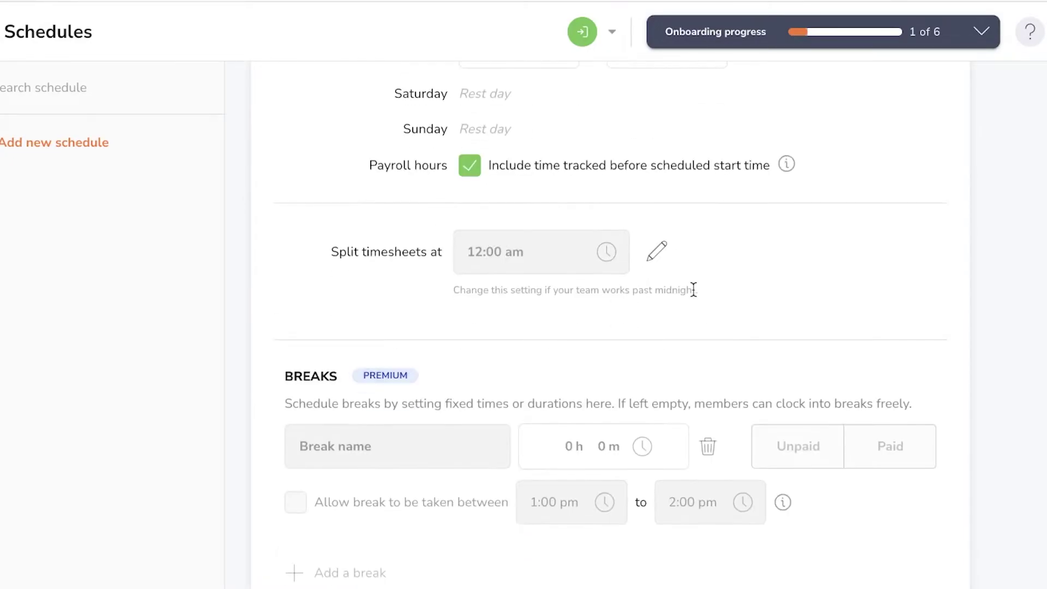
scroll(695, 300, down, 3)
scroll(698, 296, up, 12)
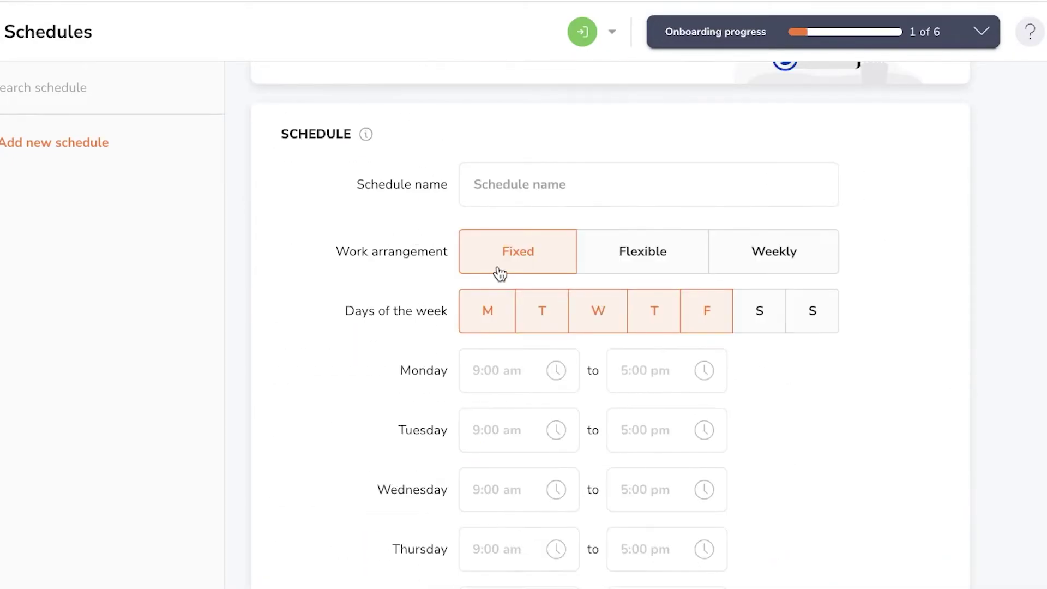
Step: Save a schedule named Work Hours as a Weekly arrangement of 12 h 2 m
click(547, 185)
text(Work Hours)
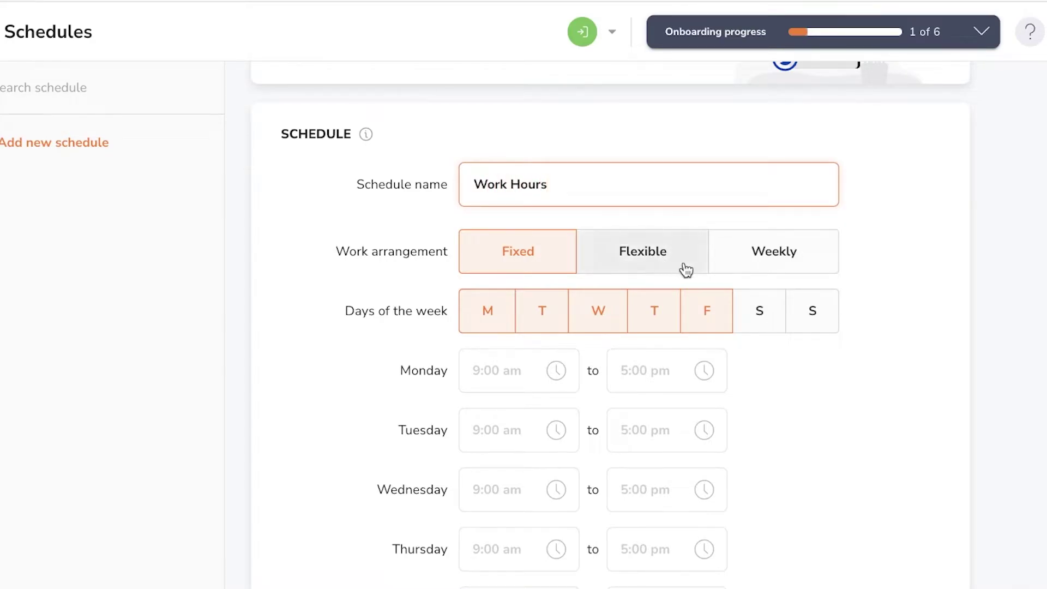
click(783, 250)
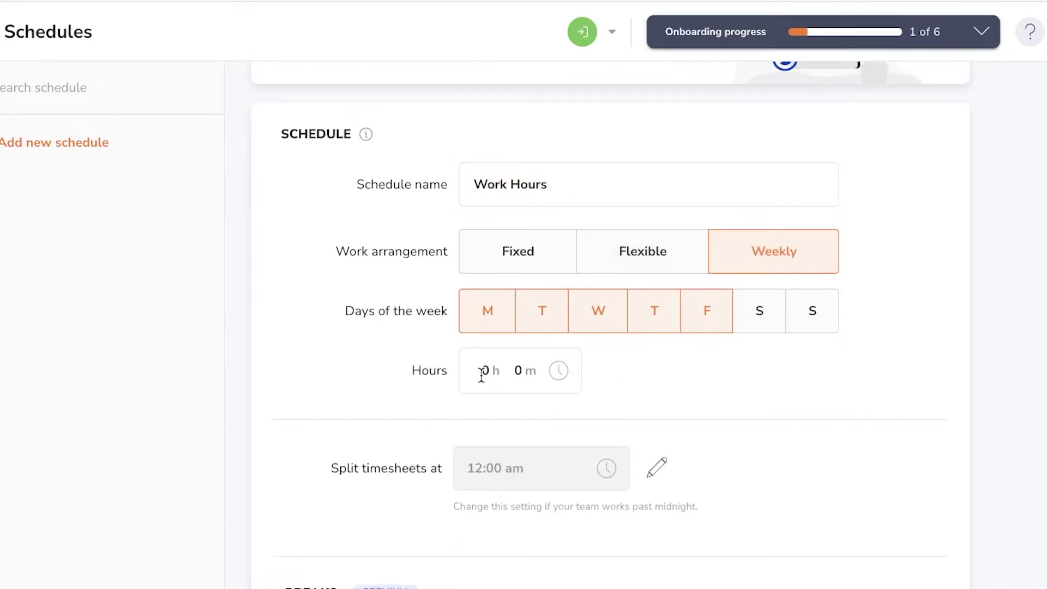
click(483, 374)
text(12 h 2)
click(643, 380)
scroll(552, 335, down, 2)
scroll(610, 370, down, 10)
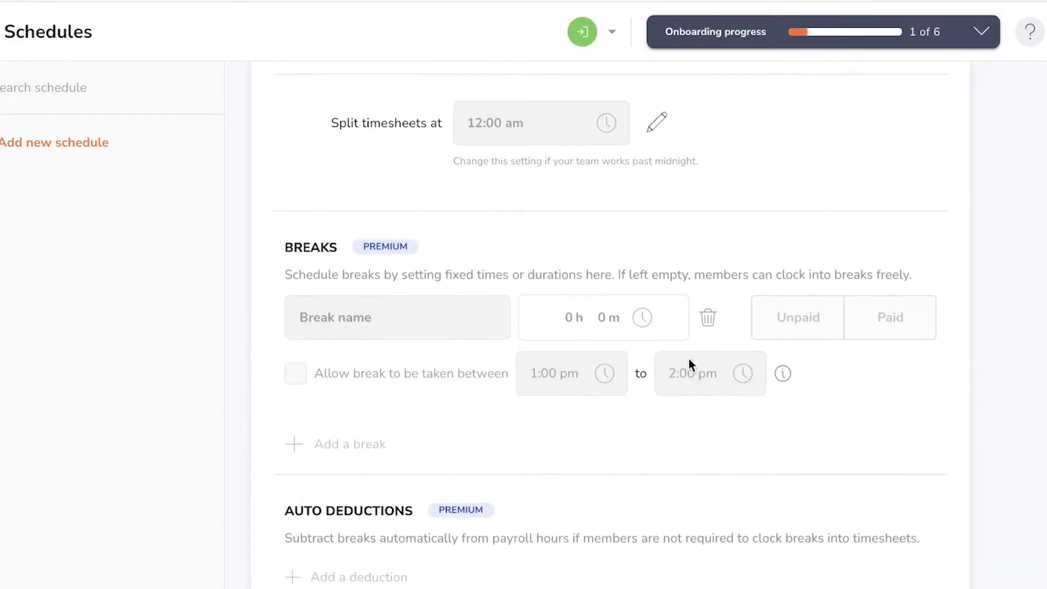
scroll(433, 334, down, 1)
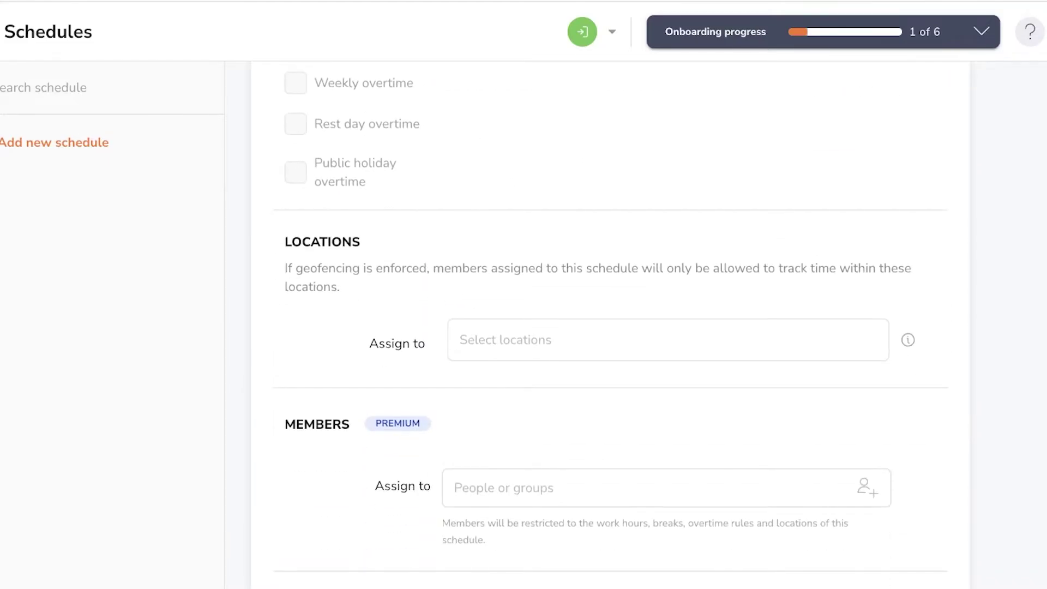
click(863, 535)
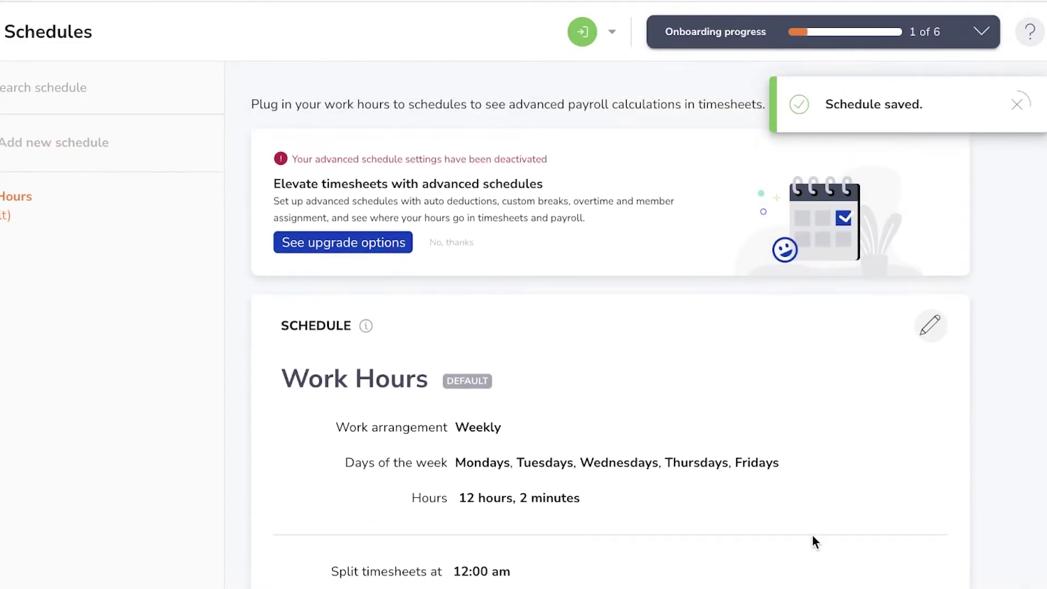
Step: Open and close the onboarding checklist, then go to Settings > Time Off
scroll(535, 444, down, 3)
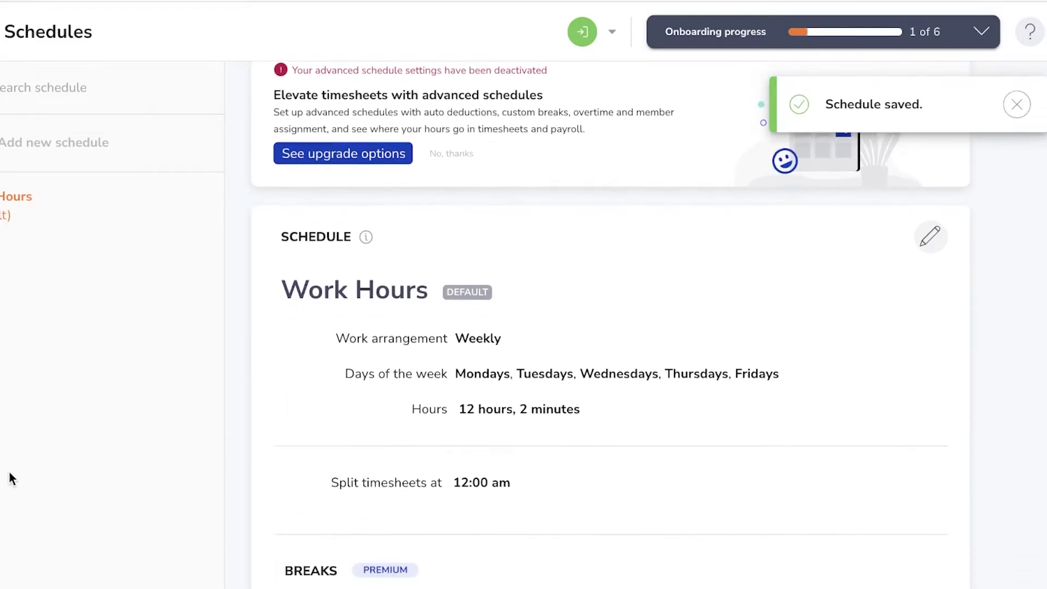
click(981, 31)
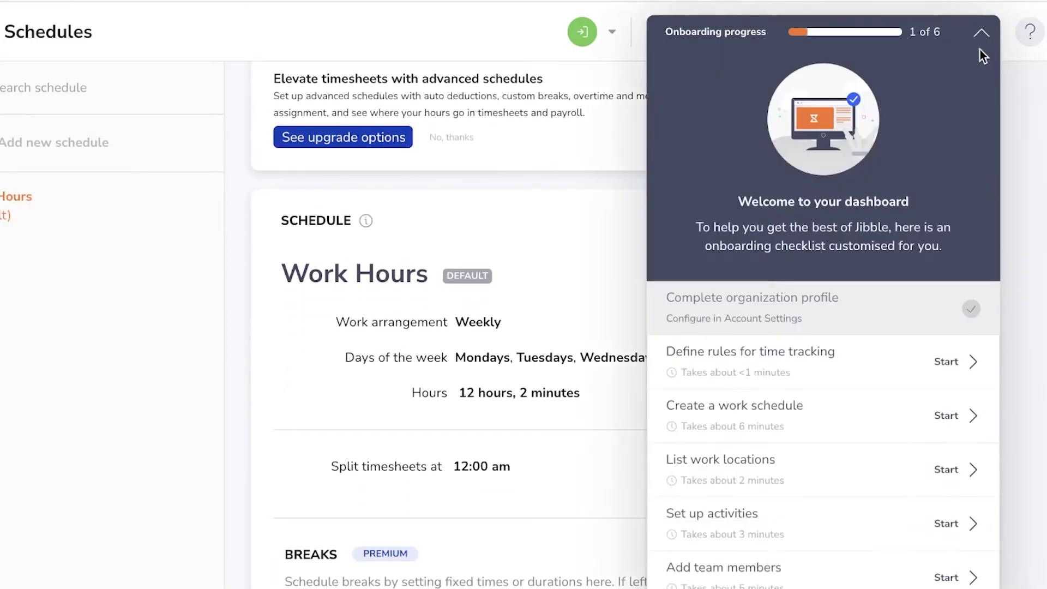
click(981, 30)
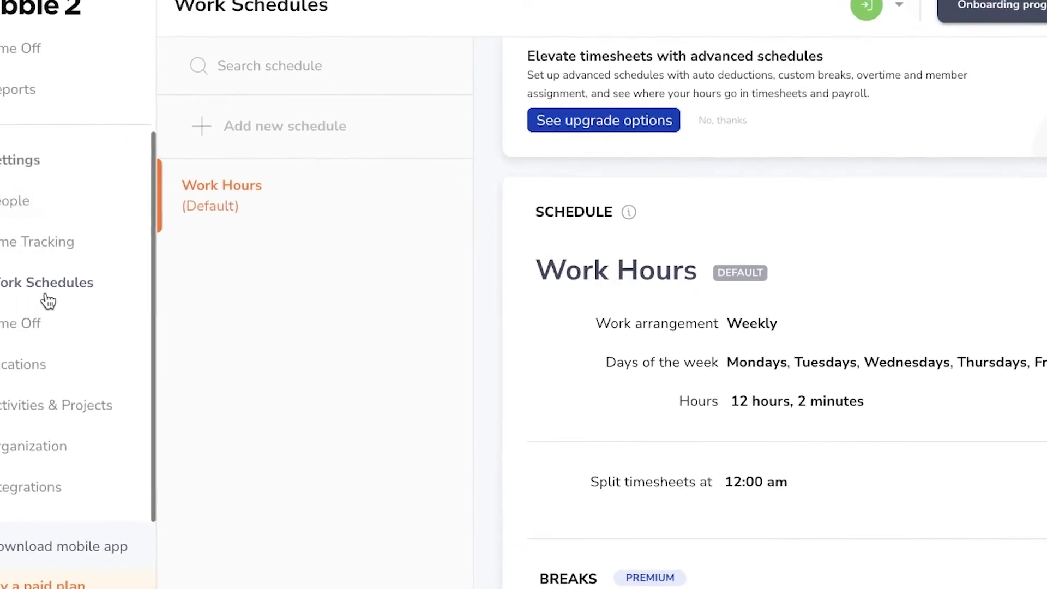
click(126, 330)
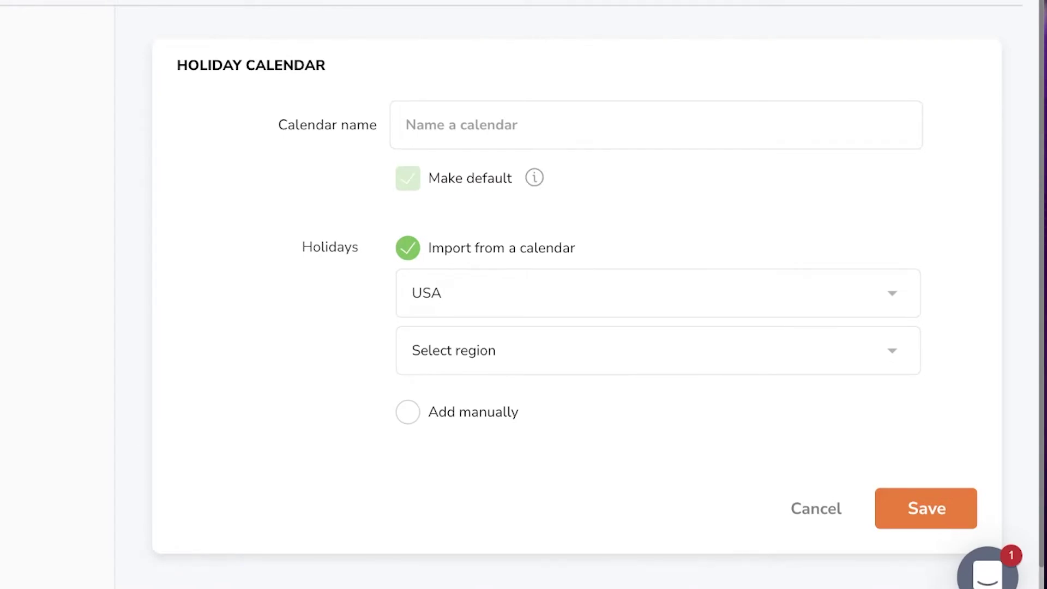
Step: Go from Locations to the Activities & Projects settings, whose Activities tab is still empty
click(103, 315)
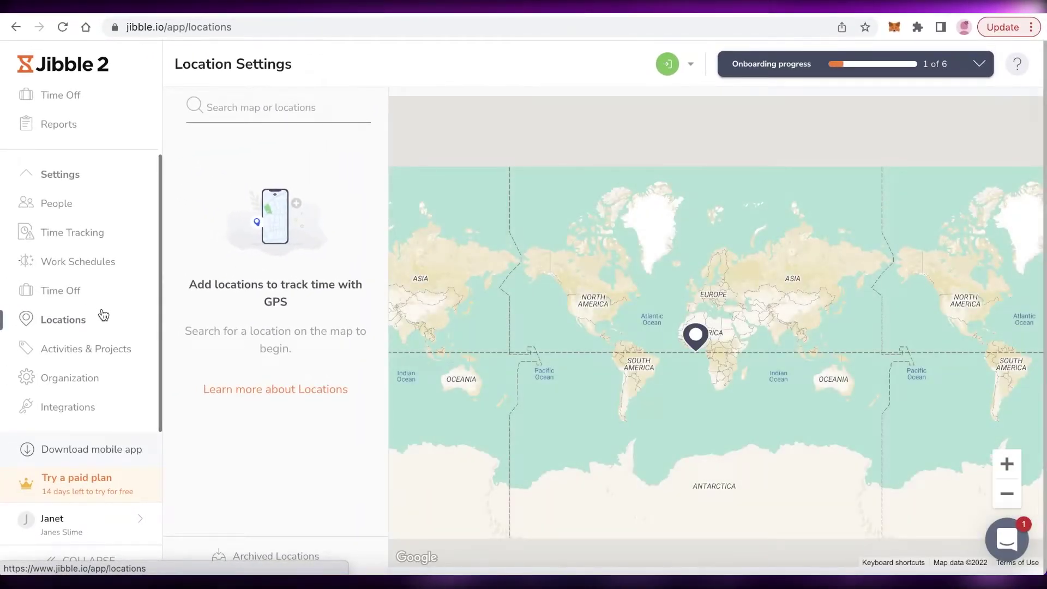
click(81, 352)
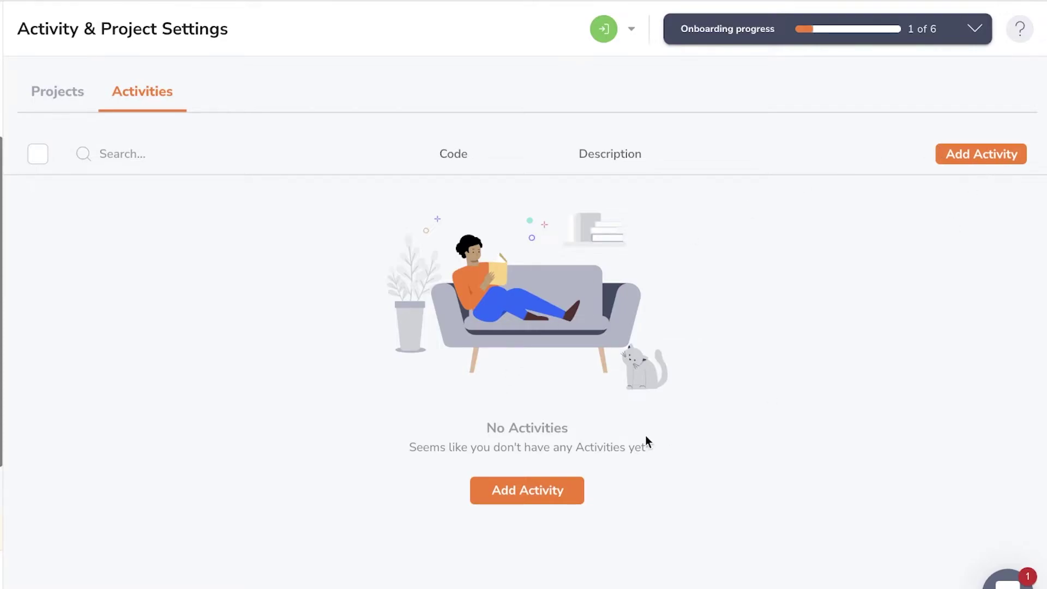
Step: Check the Projects tab, then view the Integrations page listing Zapier, Slack and Paychex
click(69, 95)
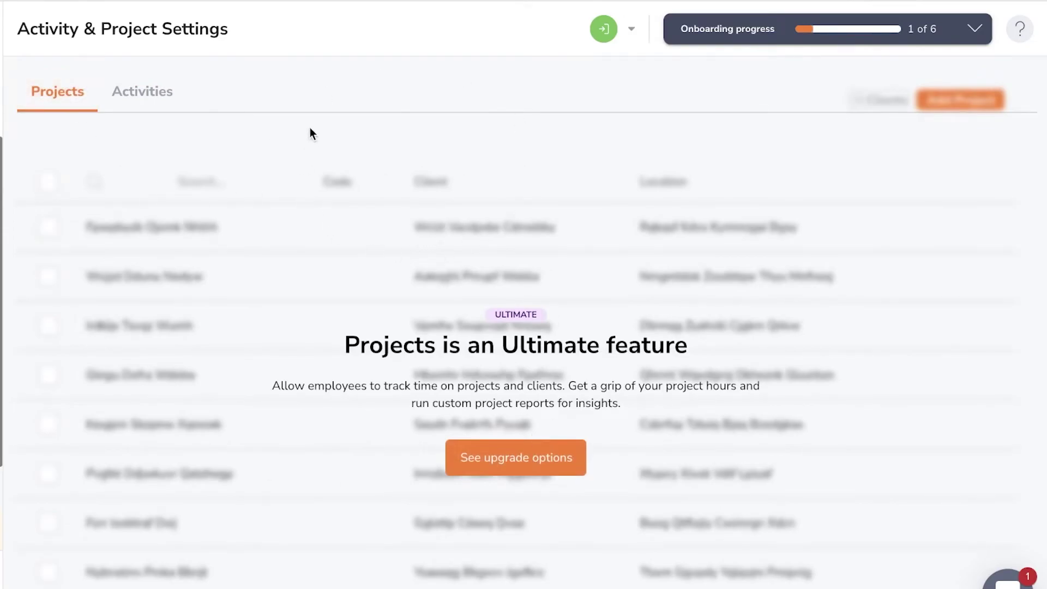
click(64, 378)
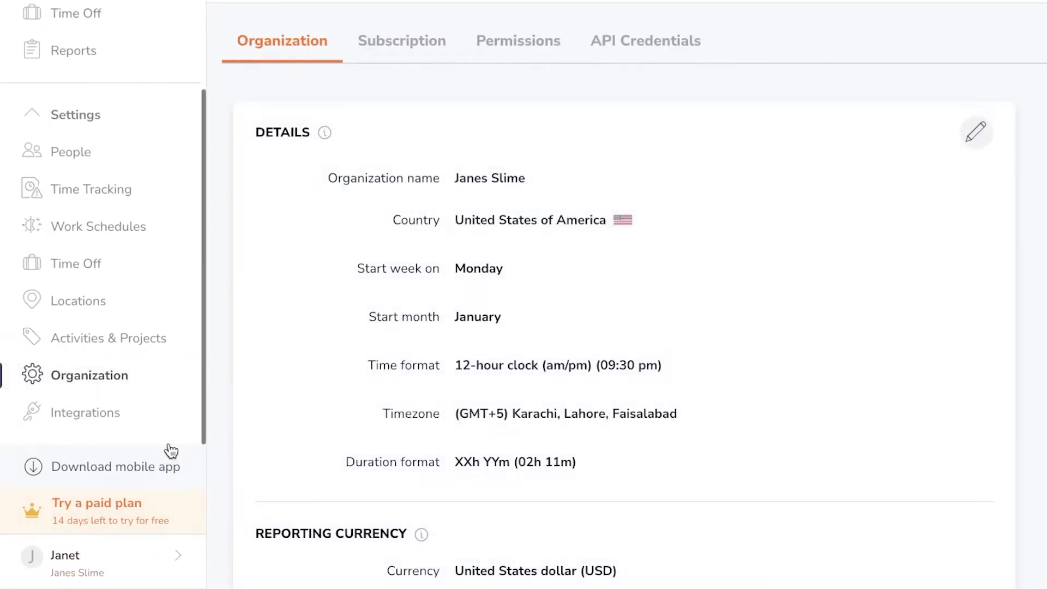
scroll(252, 339, down, 1)
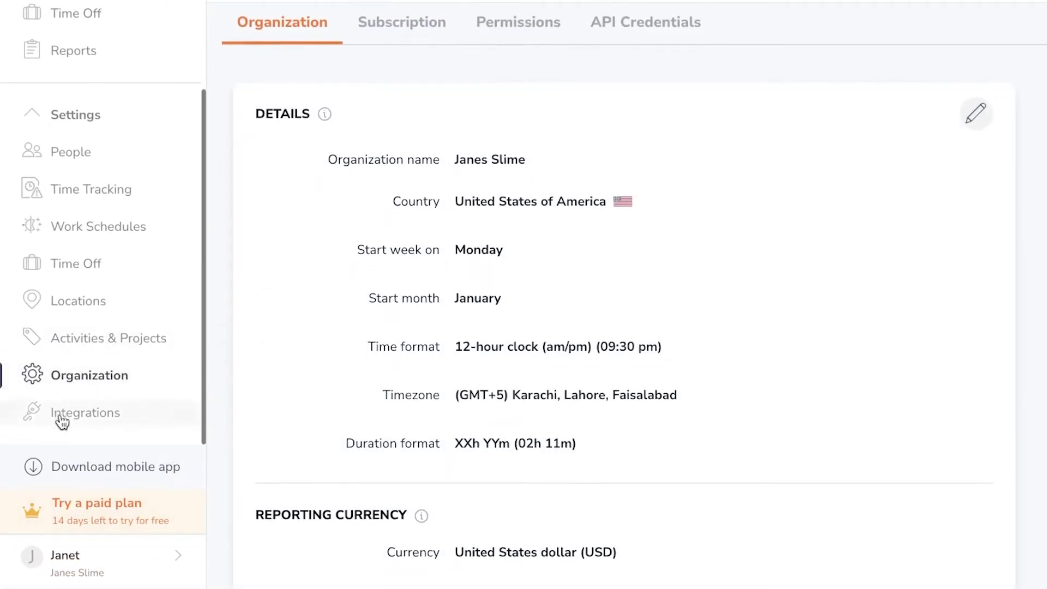
click(82, 414)
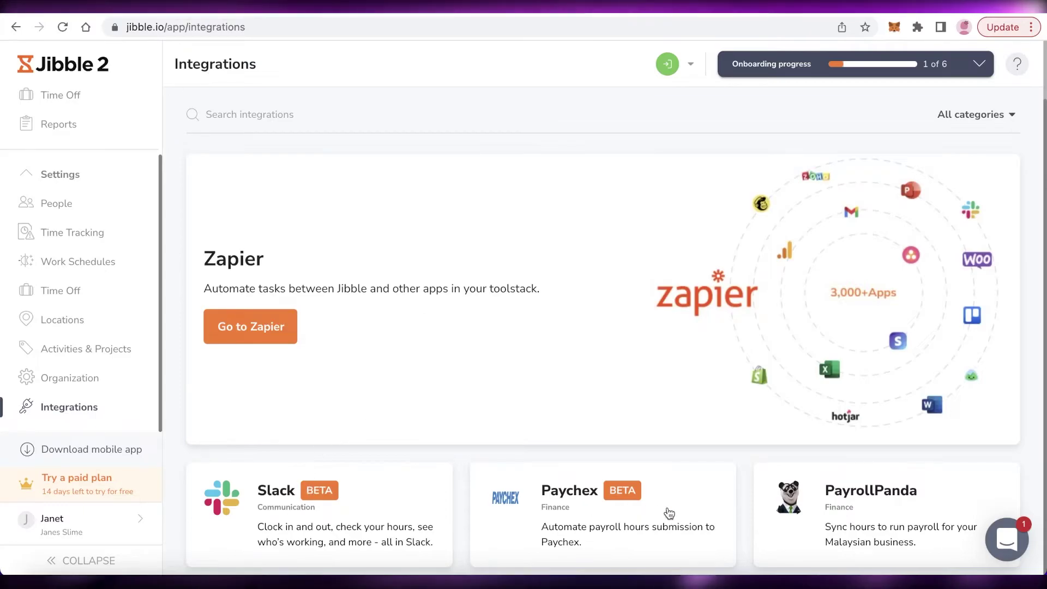
Step: Return to the Dashboard's Month view showing 00h 00m tracked
scroll(625, 283, up, 3)
scroll(58, 175, up, 3)
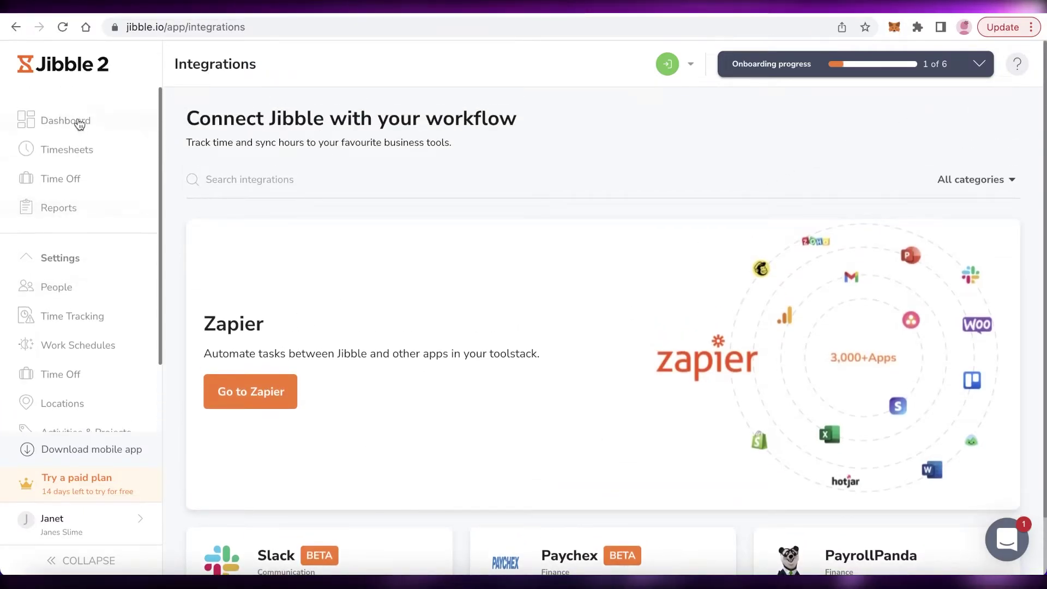
click(49, 117)
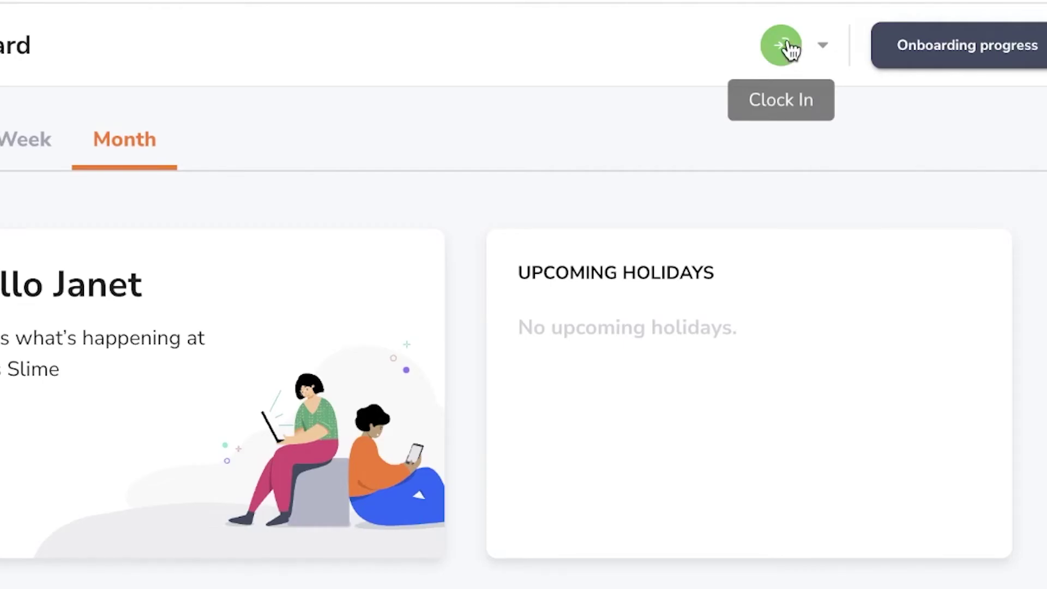
Step: Clock in at 2:52 pm and save the Confirm Clock In entry
click(771, 43)
click(914, 236)
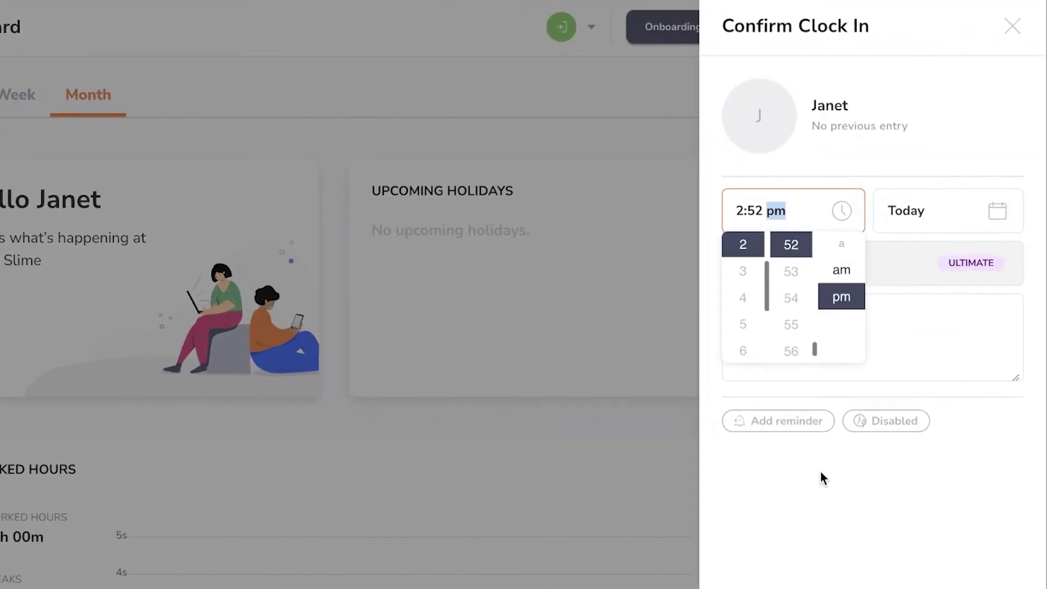
click(820, 479)
click(832, 303)
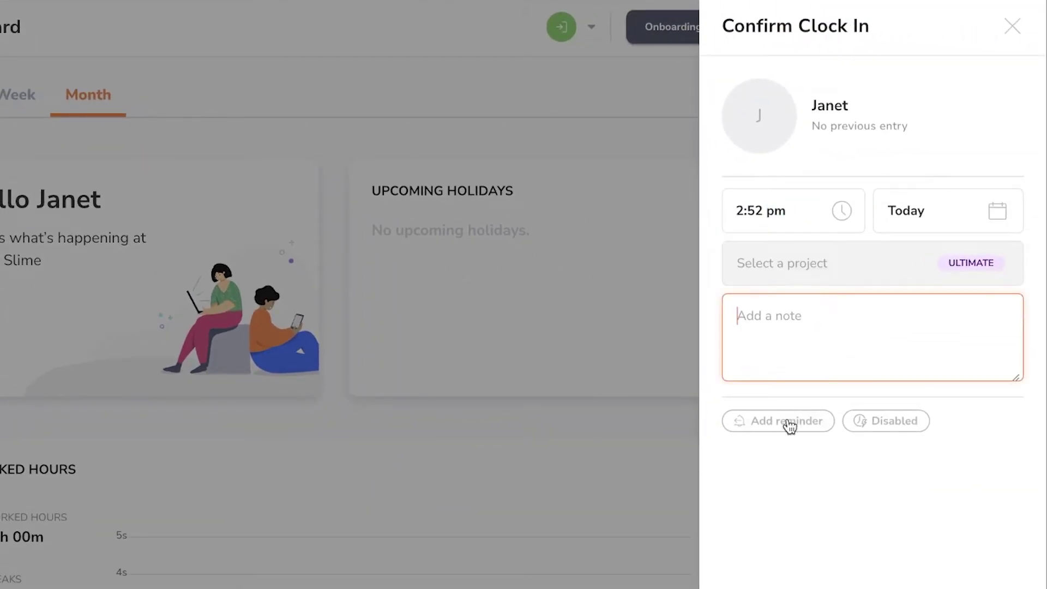
mouse_move(789, 426)
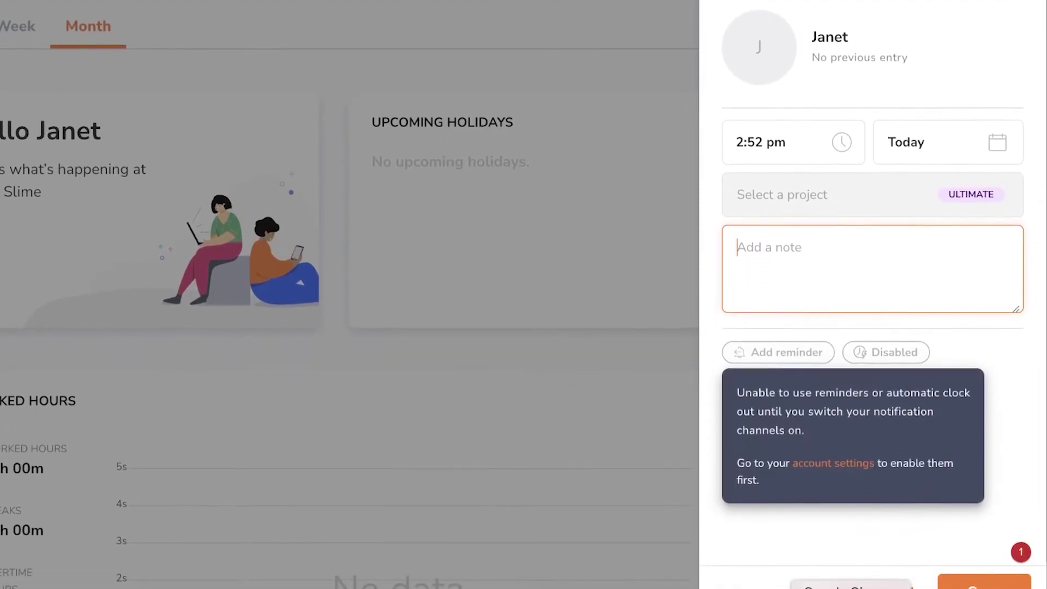
click(962, 581)
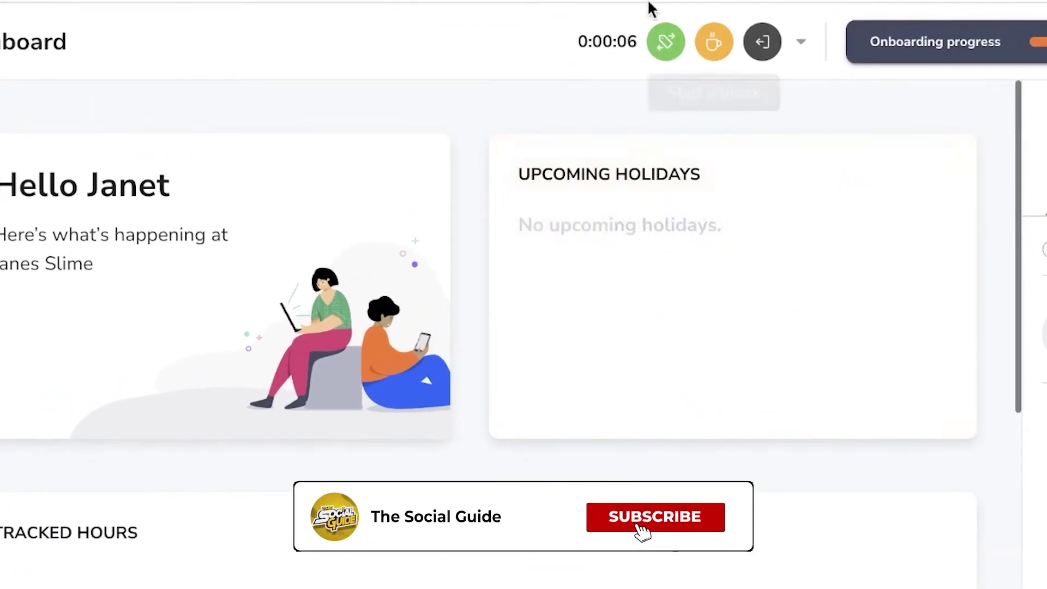
Step: Scroll the dashboard to check the running timer and one member clocked in
scroll(591, 56, down, 5)
scroll(414, 240, down, 8)
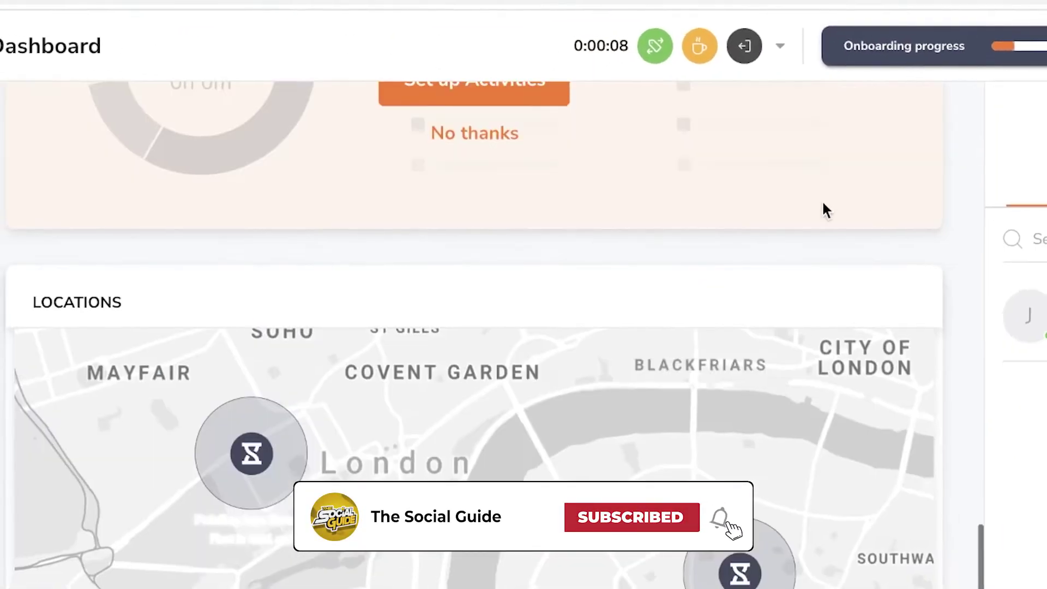
scroll(785, 202, up, 5)
scroll(378, 166, down, 5)
scroll(379, 166, up, 10)
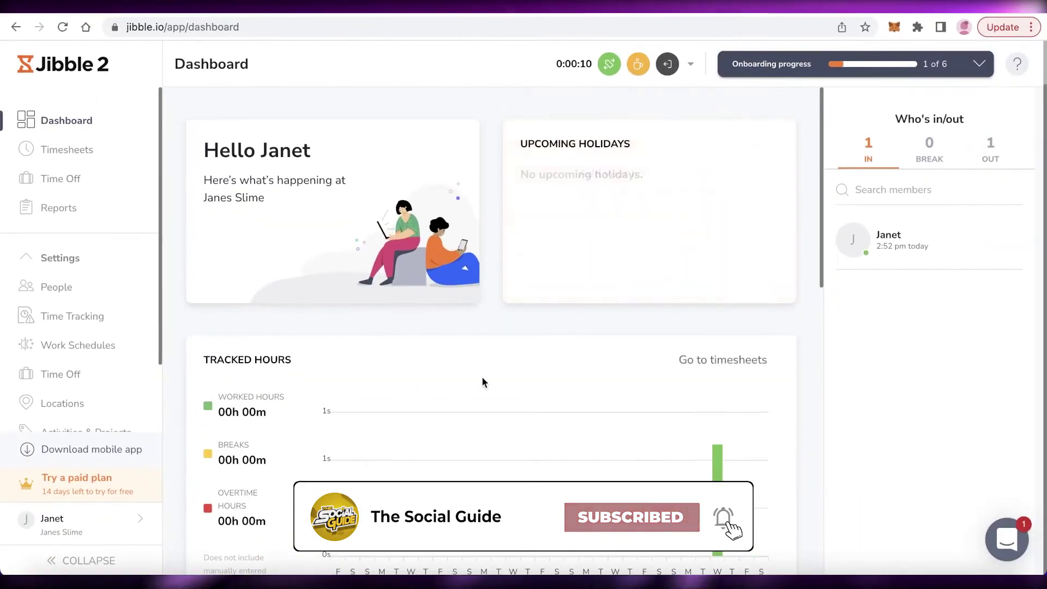
scroll(511, 371, down, 8)
Step: Dismiss the Confirm Clock In panel unsaved and check which members can get time entries
click(609, 64)
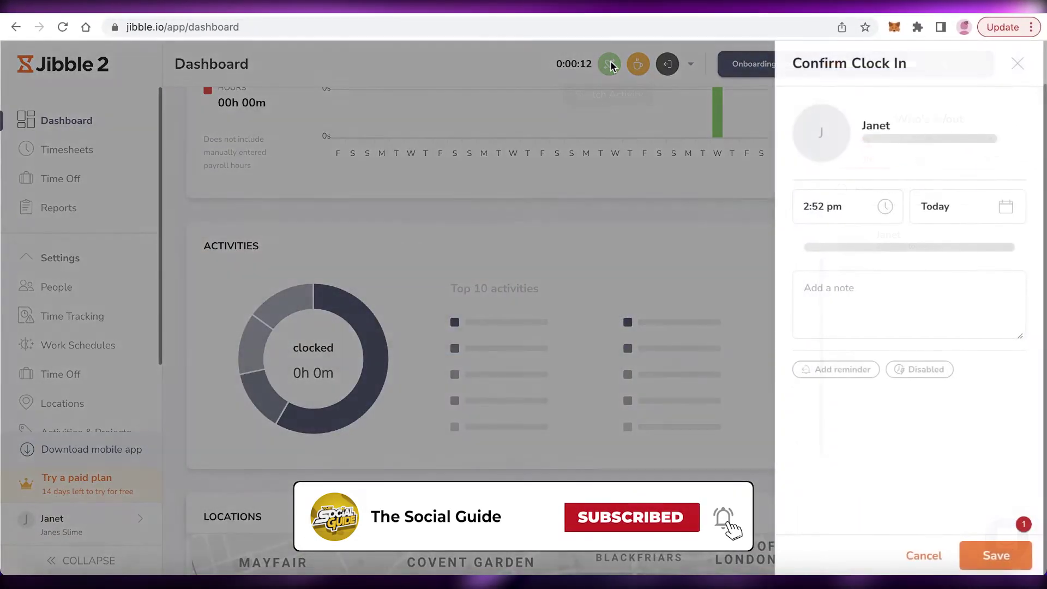
click(1018, 65)
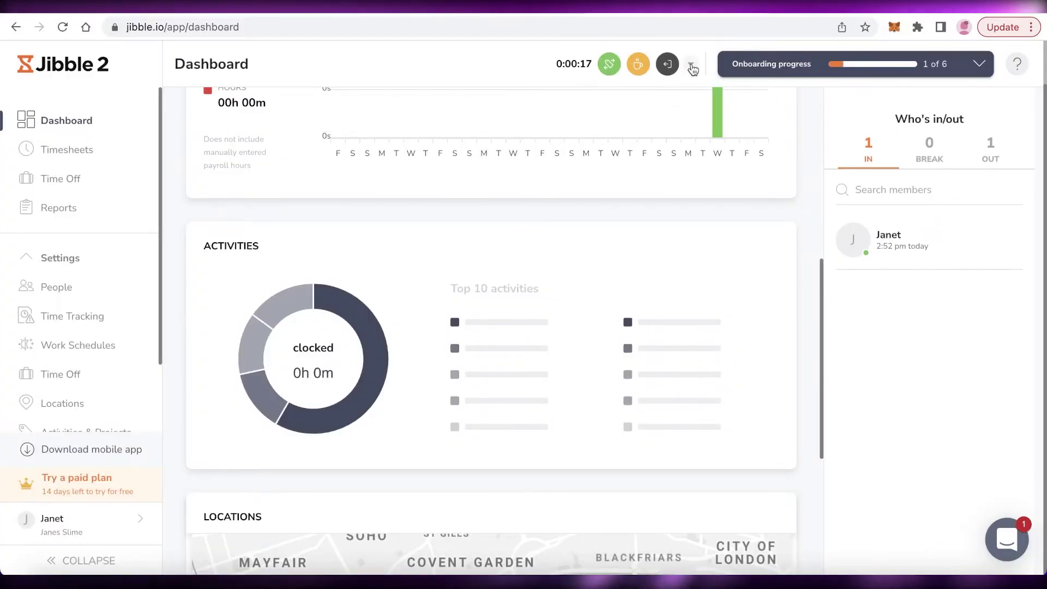
click(668, 64)
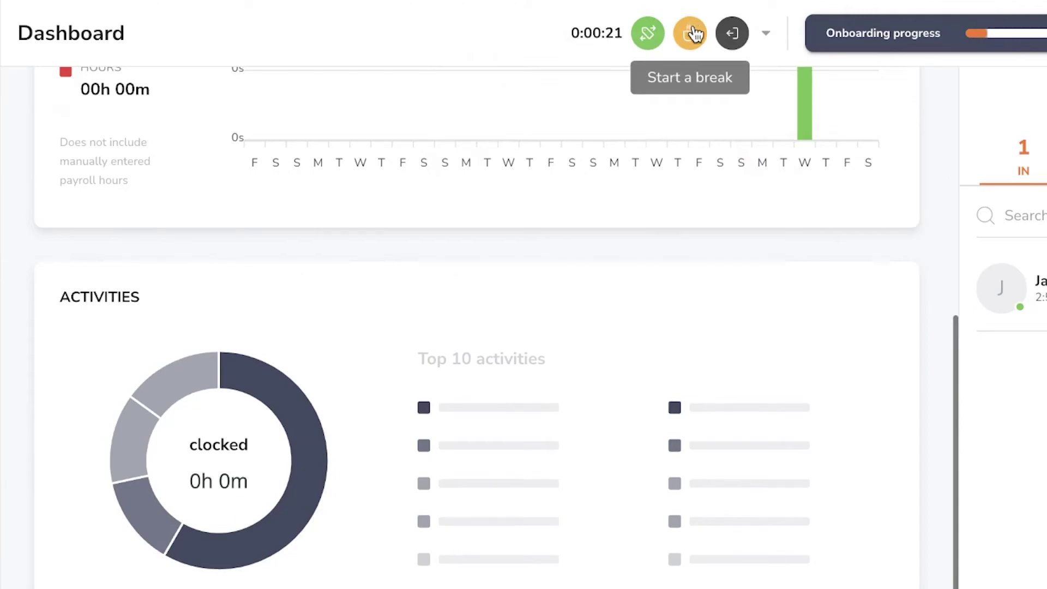
Step: Take a short break, then end it and save to clock back in
click(690, 34)
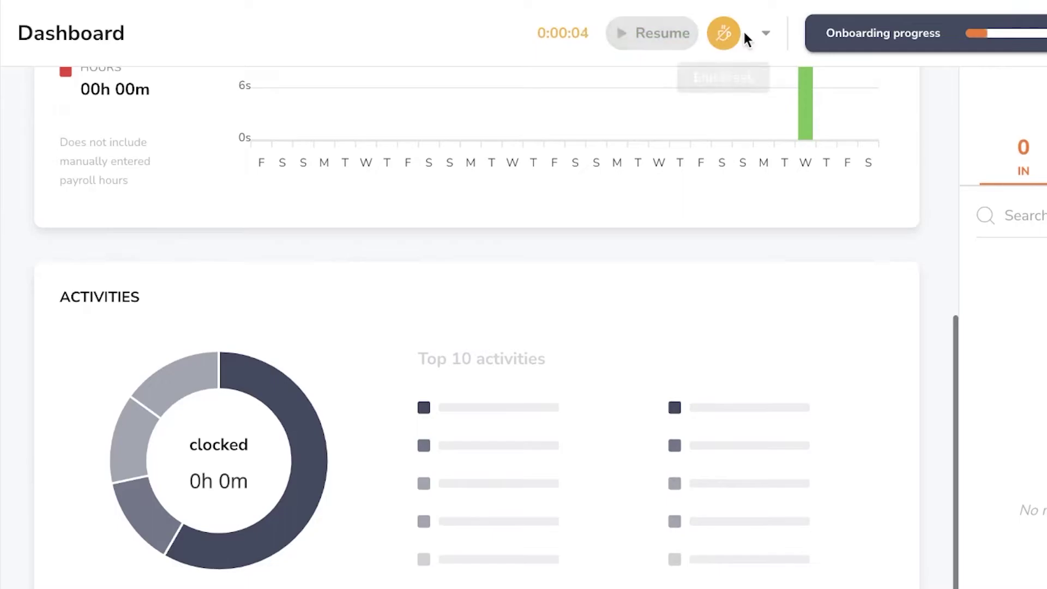
click(724, 33)
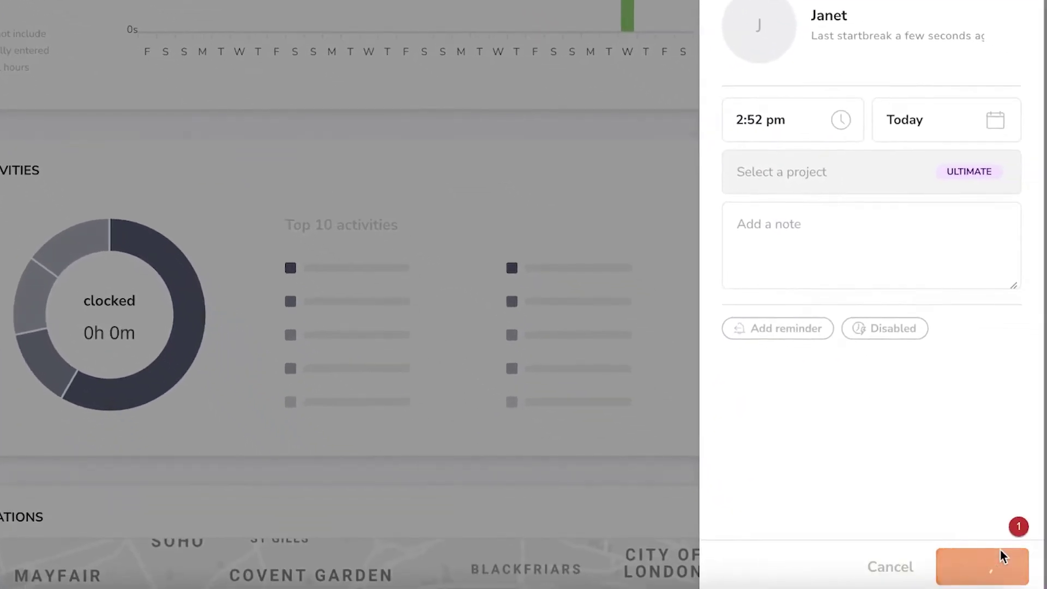
click(1000, 563)
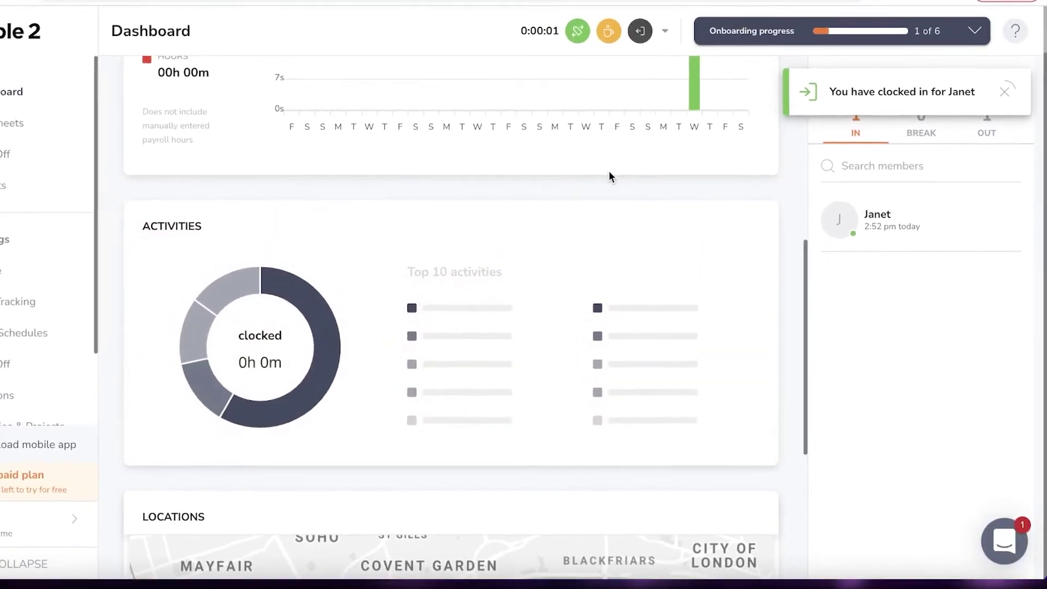
scroll(667, 116, down, 3)
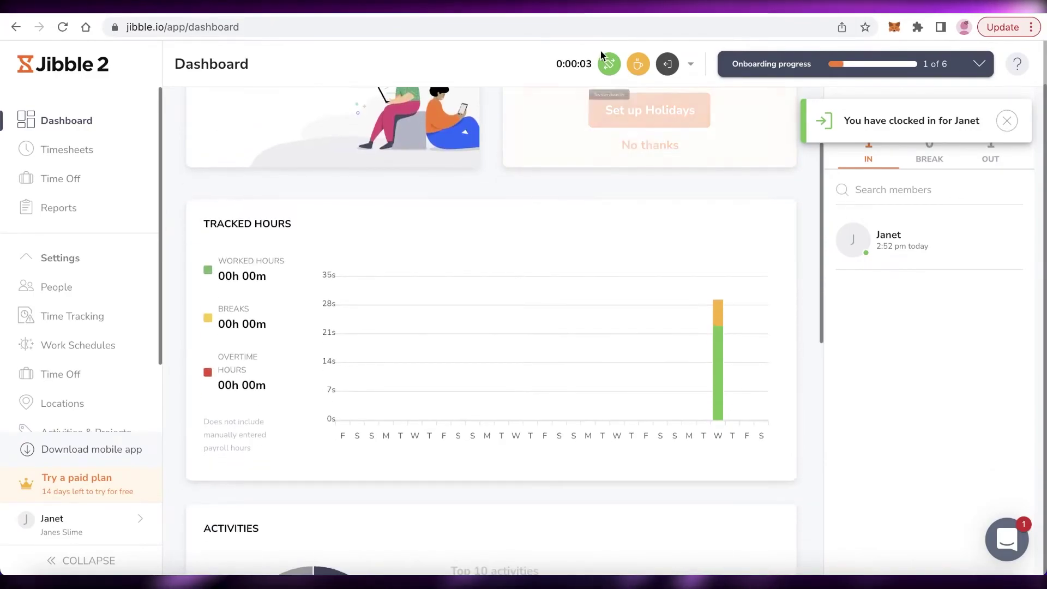
Step: Clock out and save, then scroll the dashboard showing last out at 2:52 pm
click(665, 68)
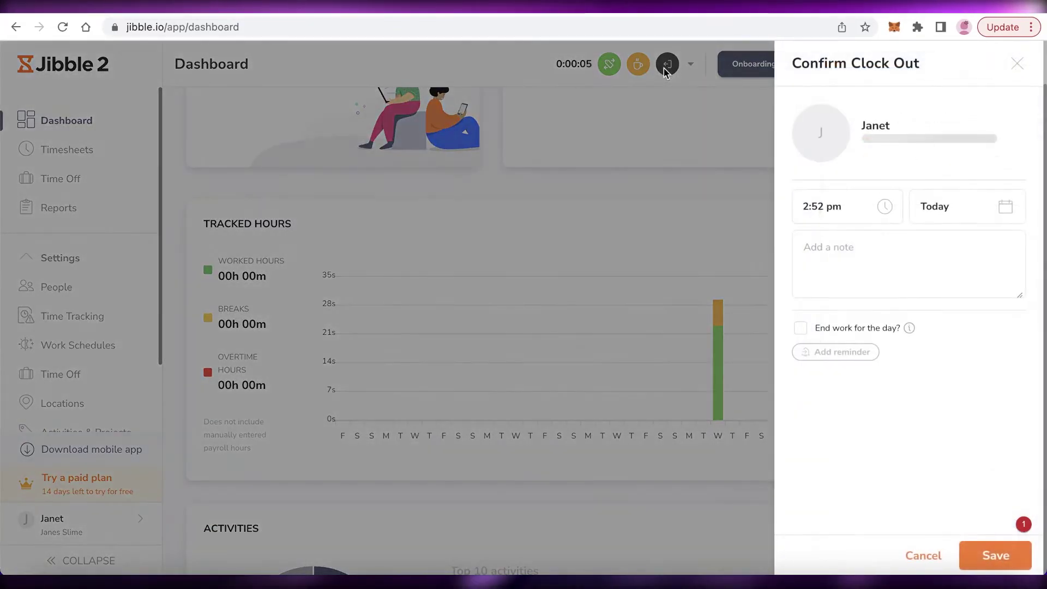
click(1025, 550)
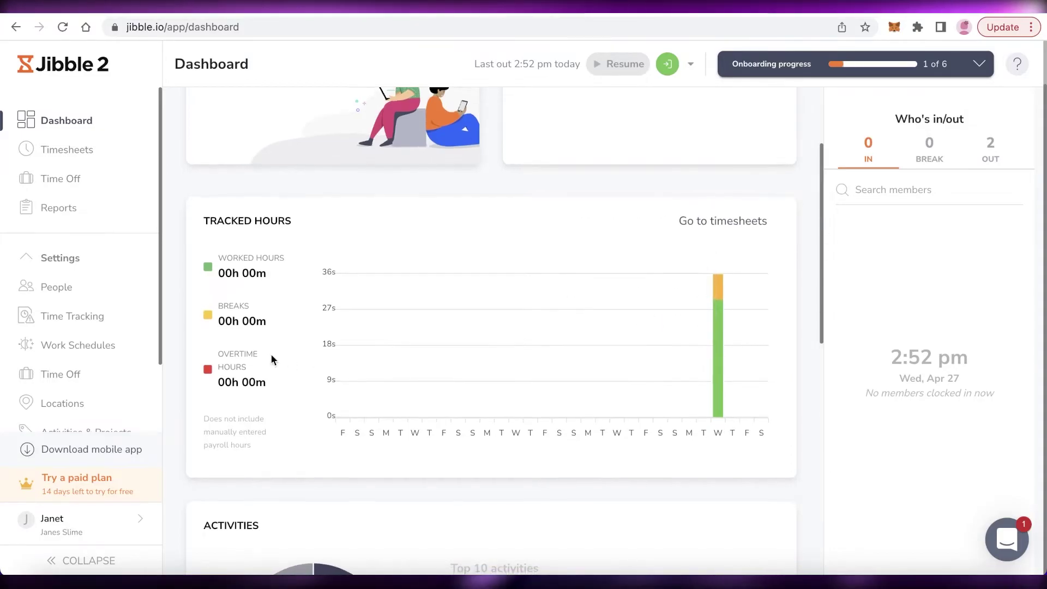
scroll(570, 294, up, 3)
scroll(494, 275, down, 8)
scroll(492, 242, up, 1)
scroll(278, 240, up, 2)
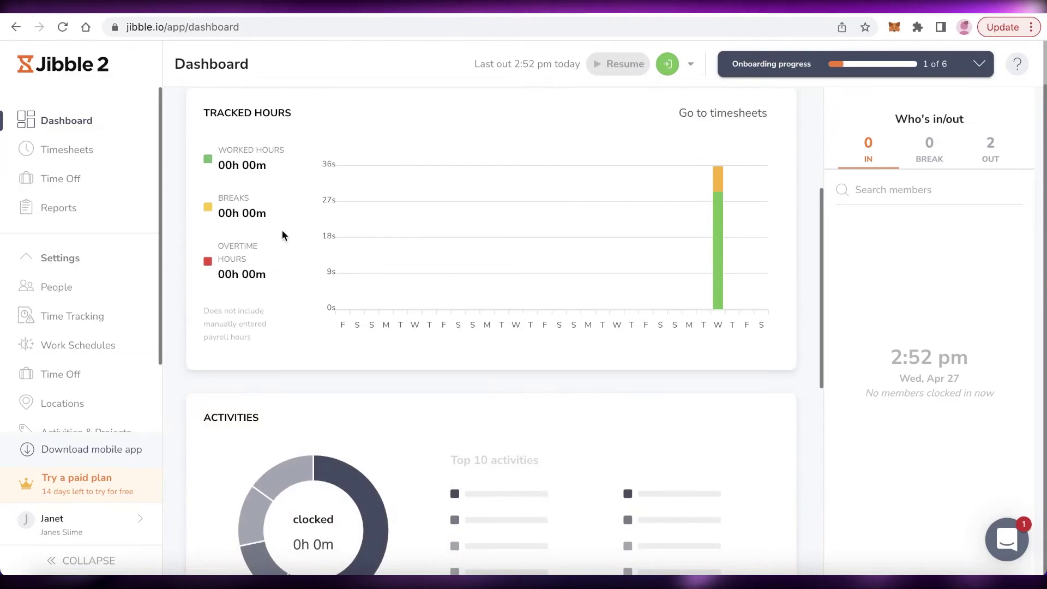
scroll(256, 272, up, 1)
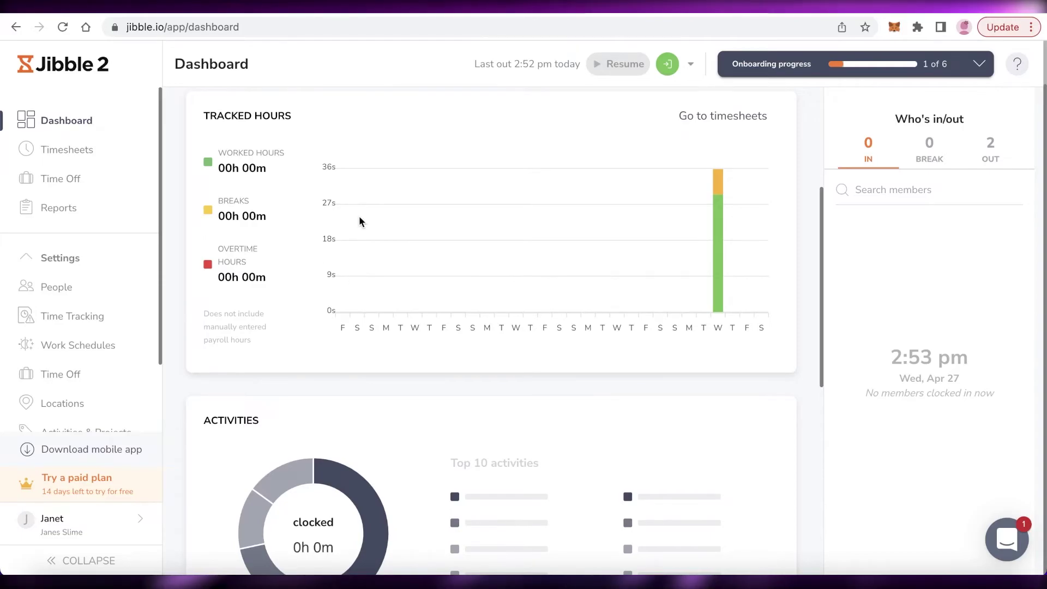
scroll(497, 205, up, 4)
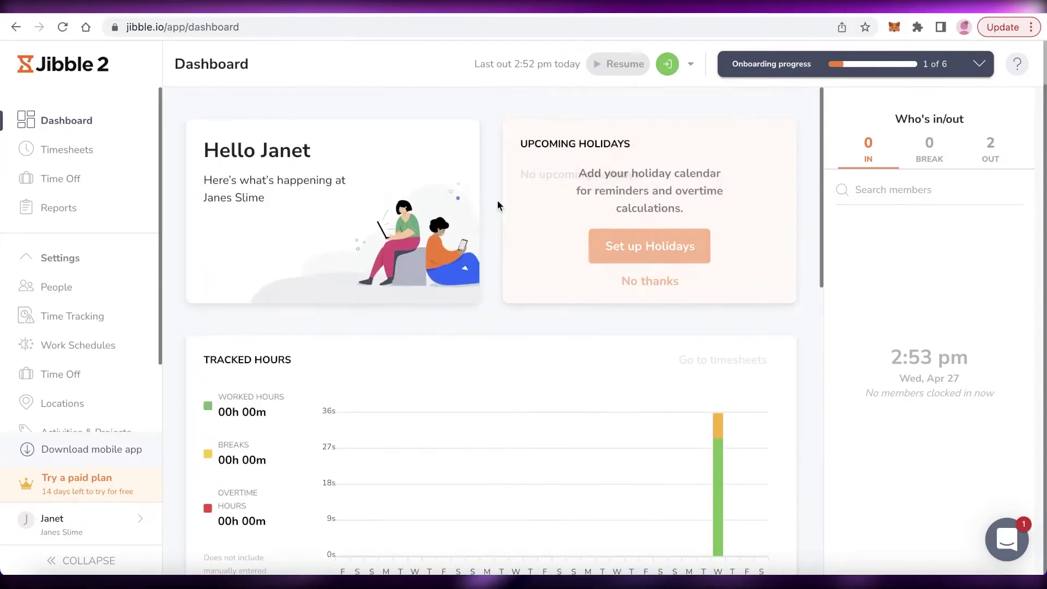
scroll(191, 129, up, 1)
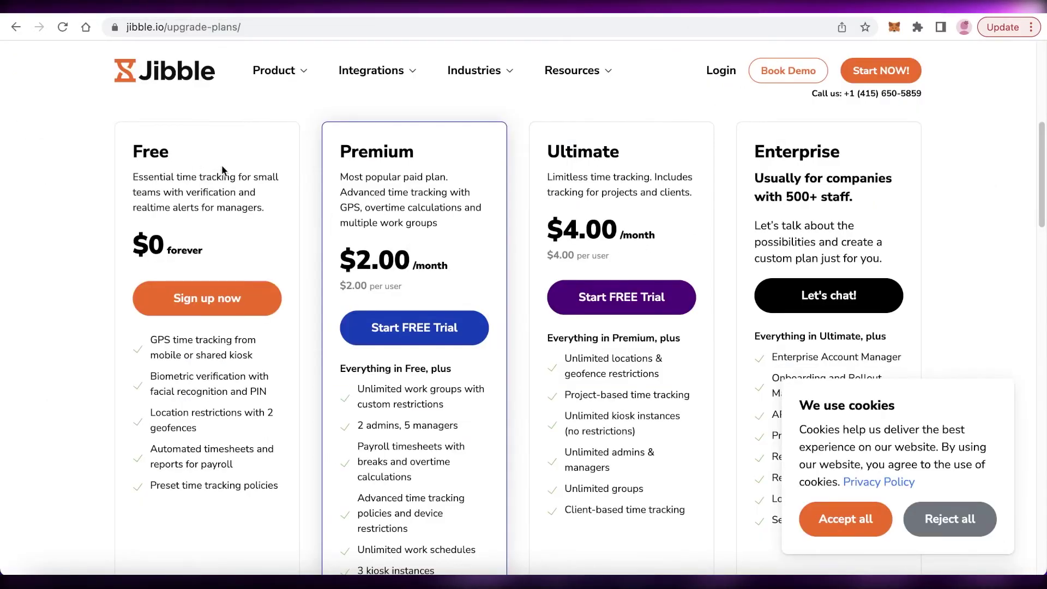
scroll(195, 335, down, 3)
scroll(195, 335, up, 3)
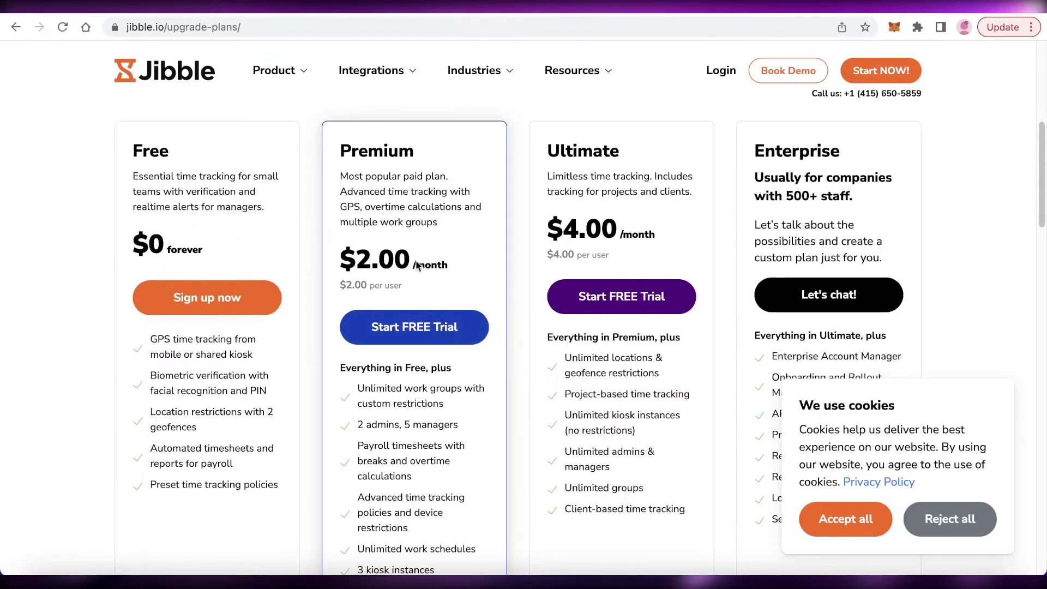
Step: Compare the Free, Premium $2.00, Ultimate $4.00 and Enterprise plan cards
scroll(406, 417, down, 1)
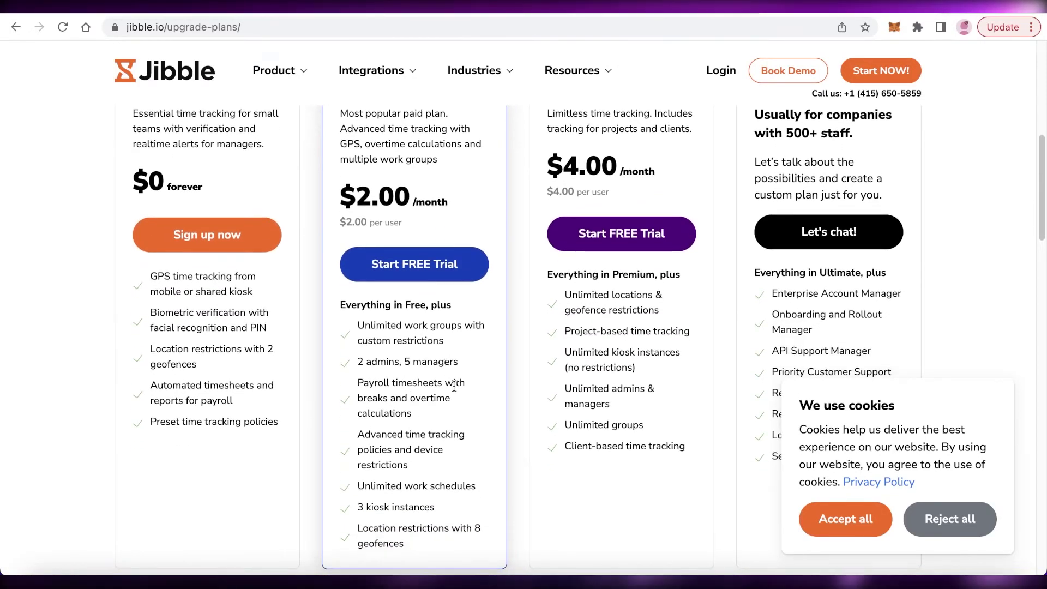
scroll(453, 389, down, 1)
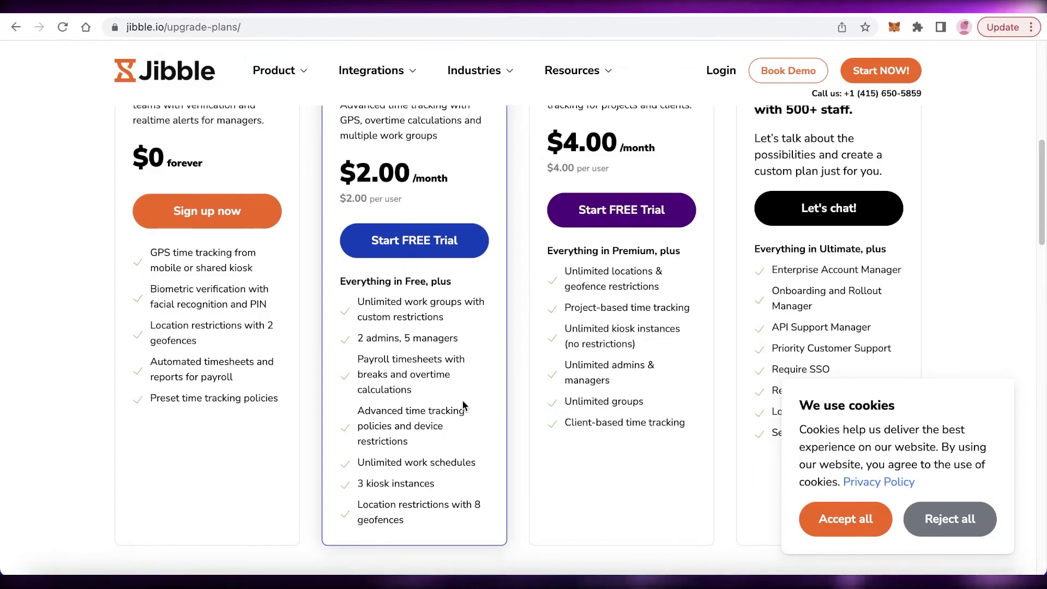
scroll(453, 396, up, 3)
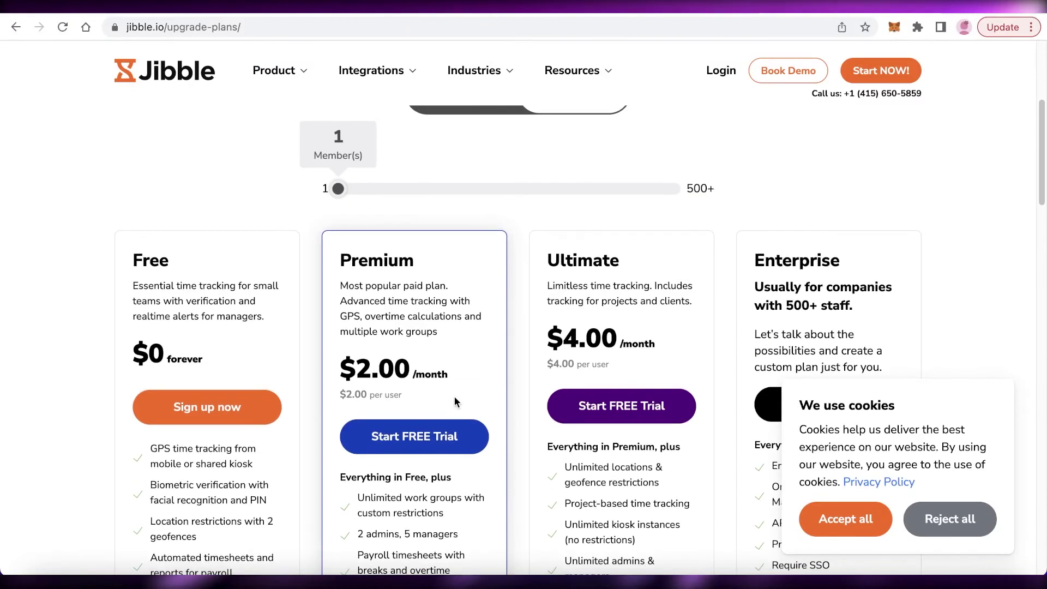
scroll(646, 205, down, 2)
scroll(647, 207, up, 1)
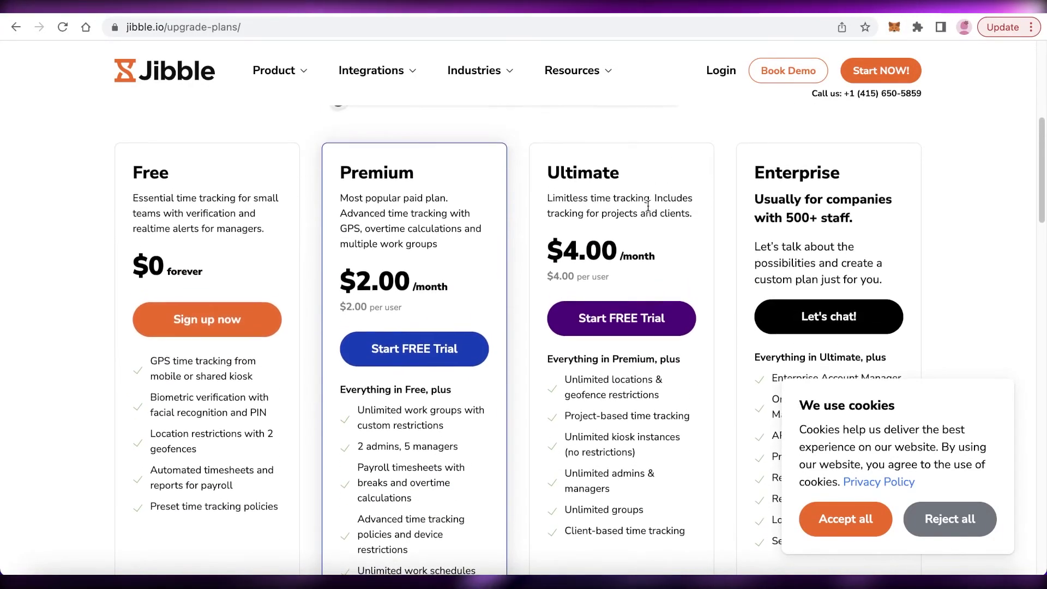
scroll(646, 224, down, 1)
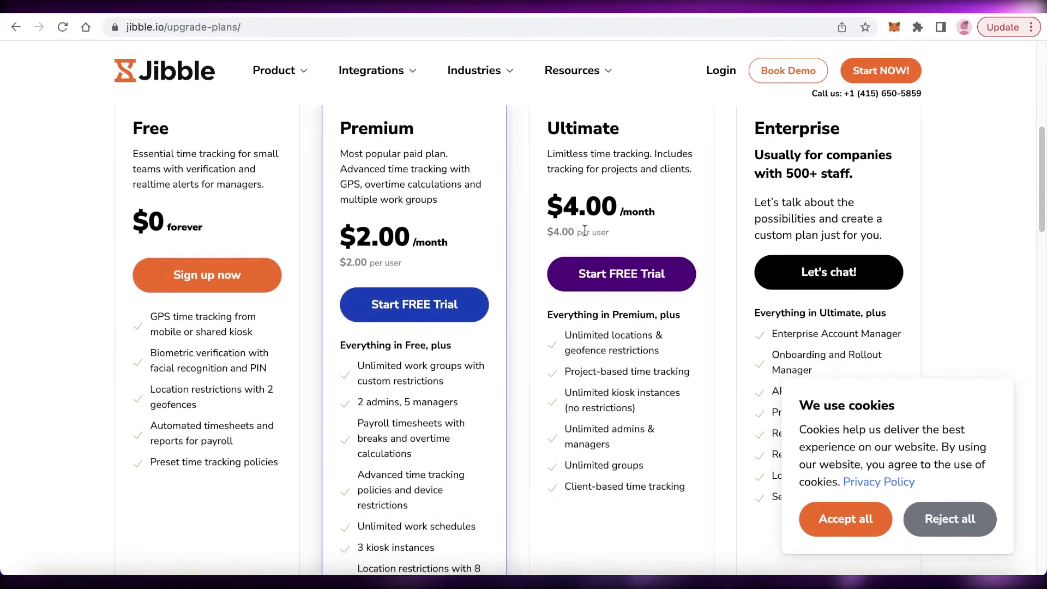
scroll(652, 437, down, 1)
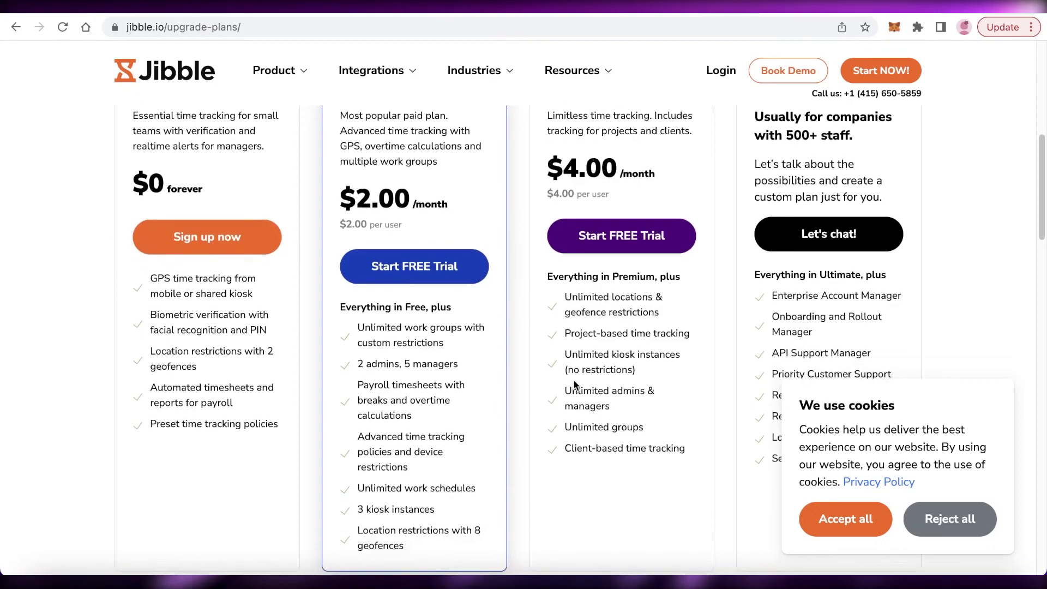
scroll(582, 388, down, 2)
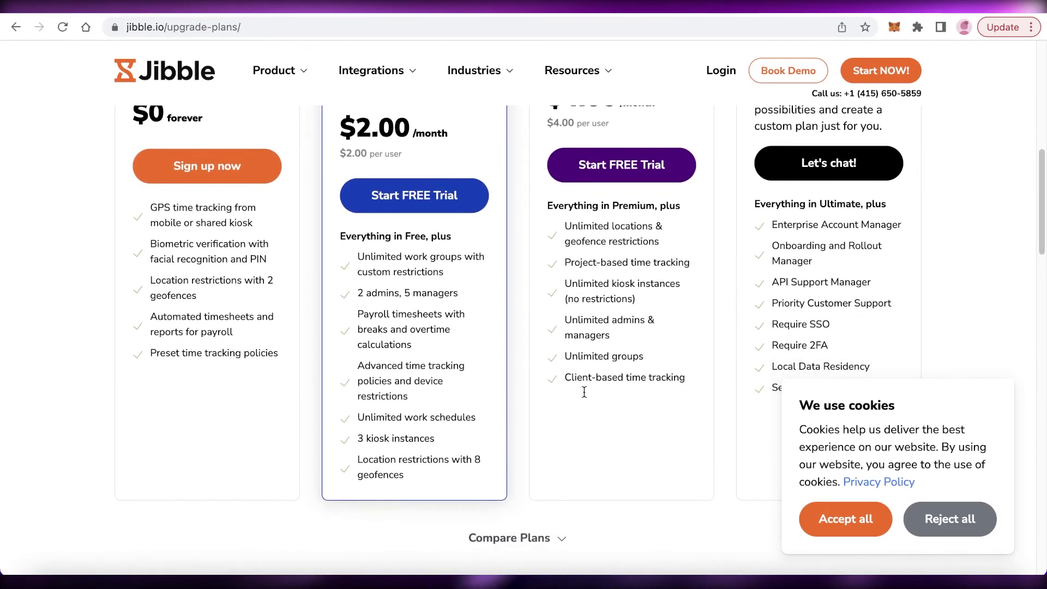
scroll(645, 334, up, 1)
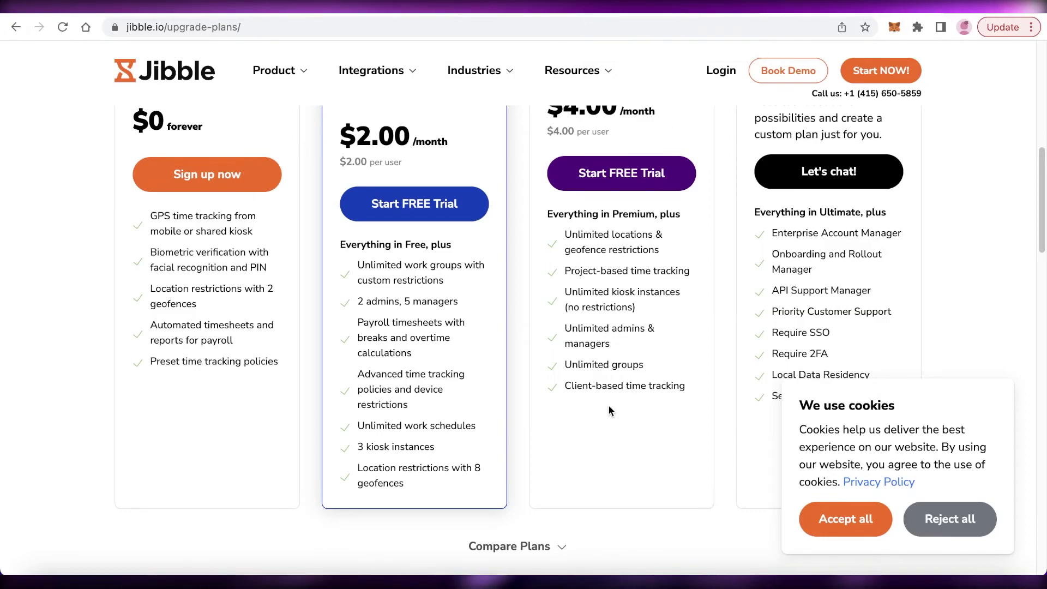
scroll(603, 398, up, 3)
scroll(603, 431, down, 3)
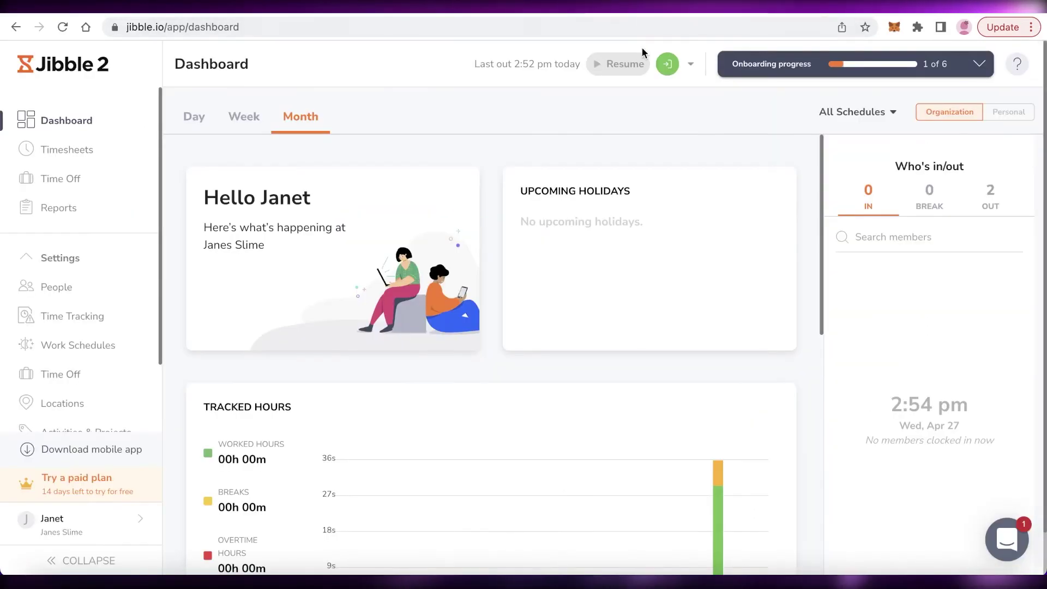
Step: Open Timesheets for the Apr 25 – May 1 week, showing 00h 00m on Wednesday 27
scroll(597, 185, down, 5)
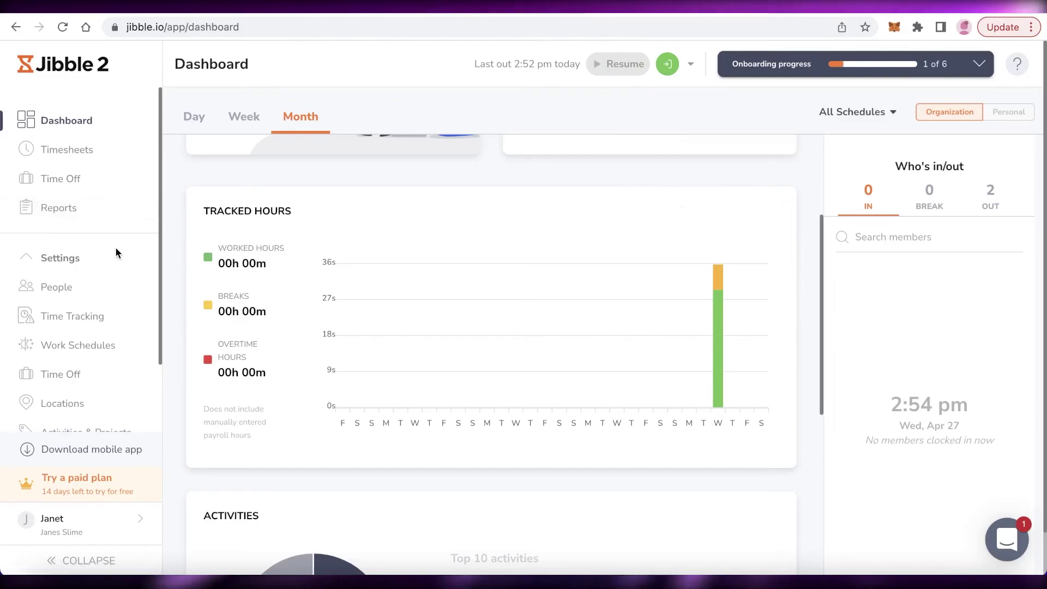
scroll(573, 267, down, 4)
scroll(558, 277, up, 9)
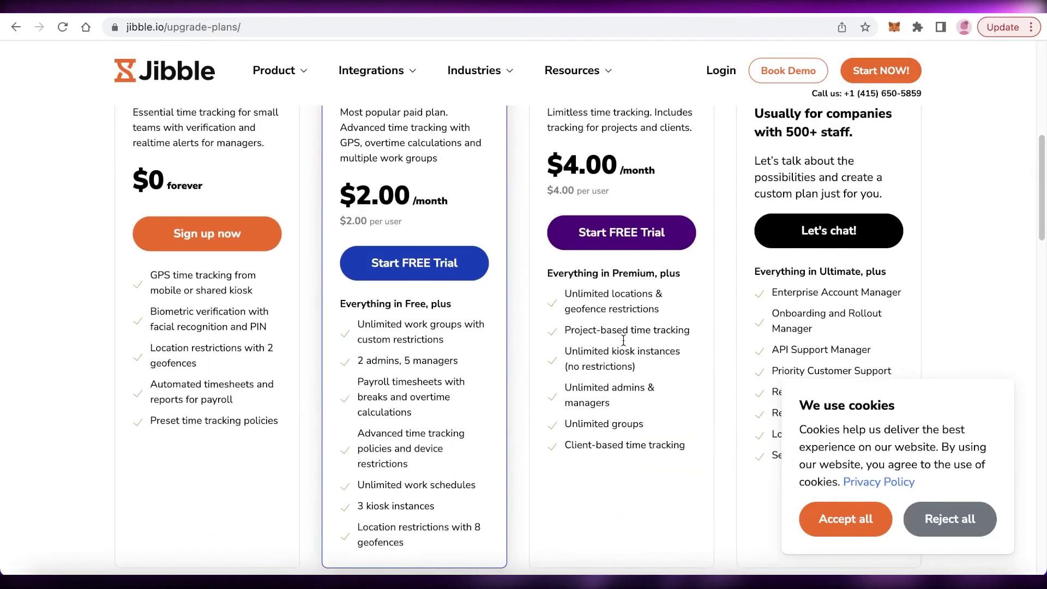
scroll(656, 164, up, 2)
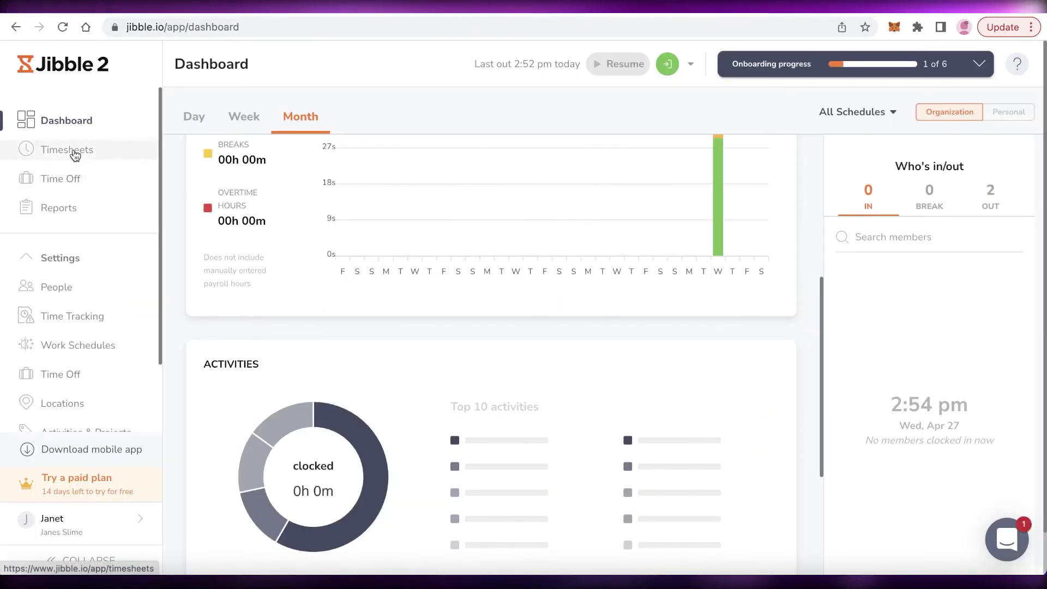
click(71, 150)
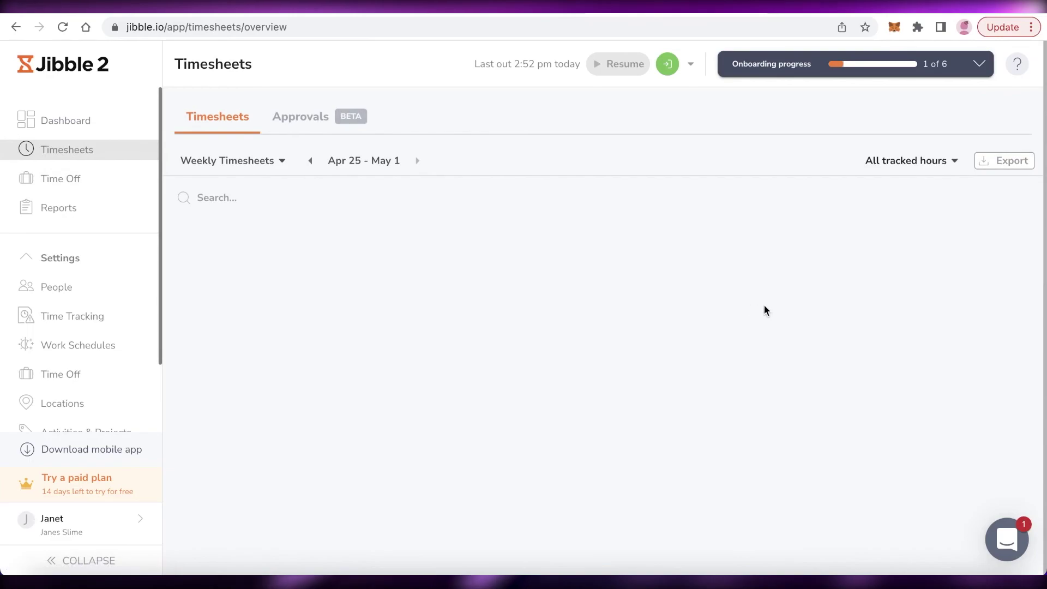